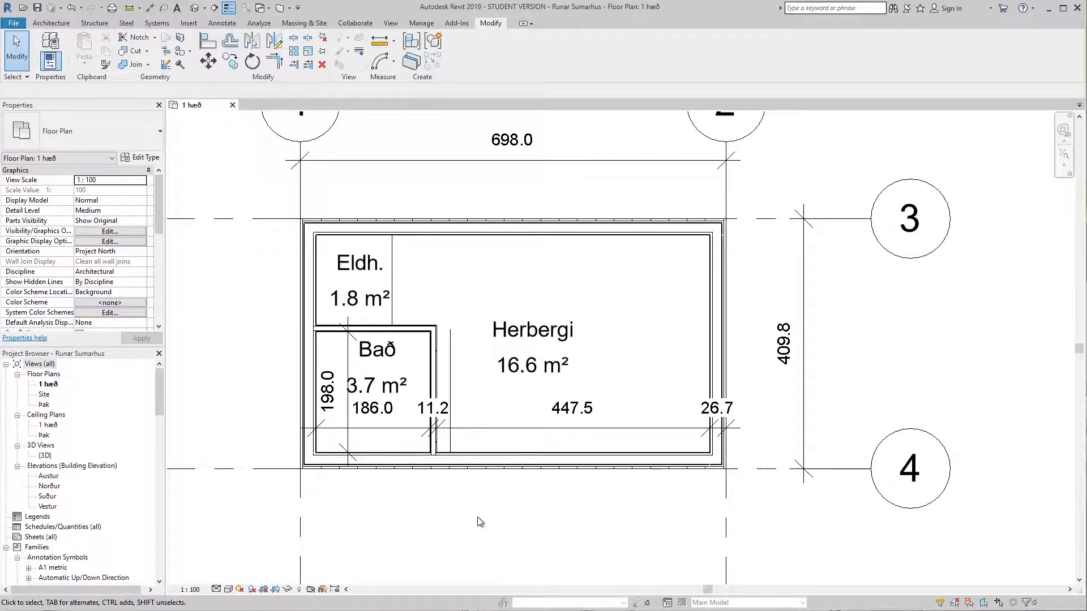
Start an architectural floor on the 1 hæð plan and choose the Standard Timber-Wood Finish floor type.
{"action": "left_click", "coordinate": [50, 23]}
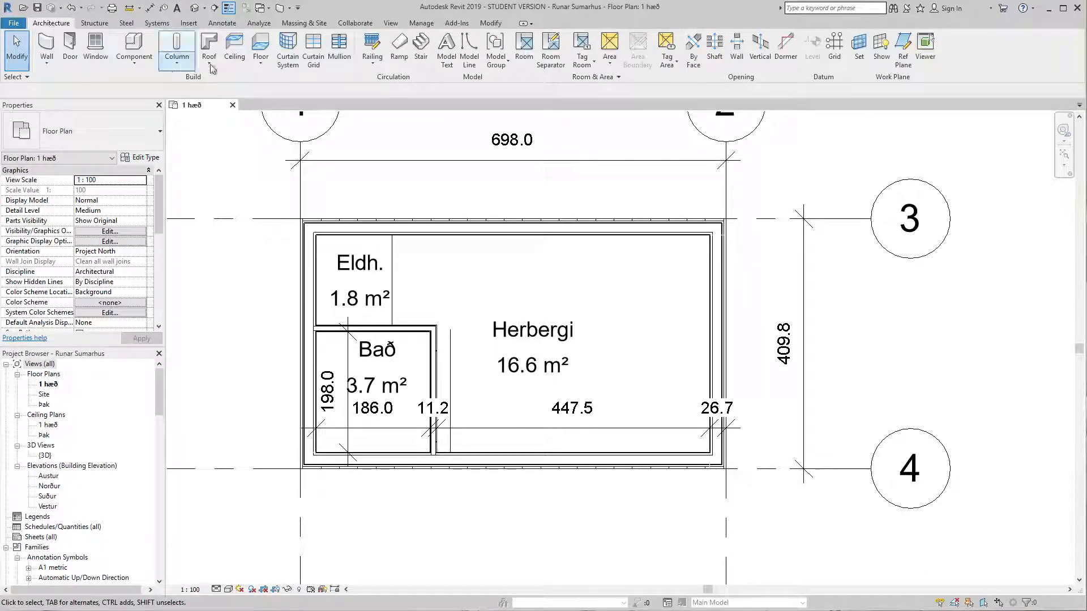
{"action": "left_click", "coordinate": [263, 66]}
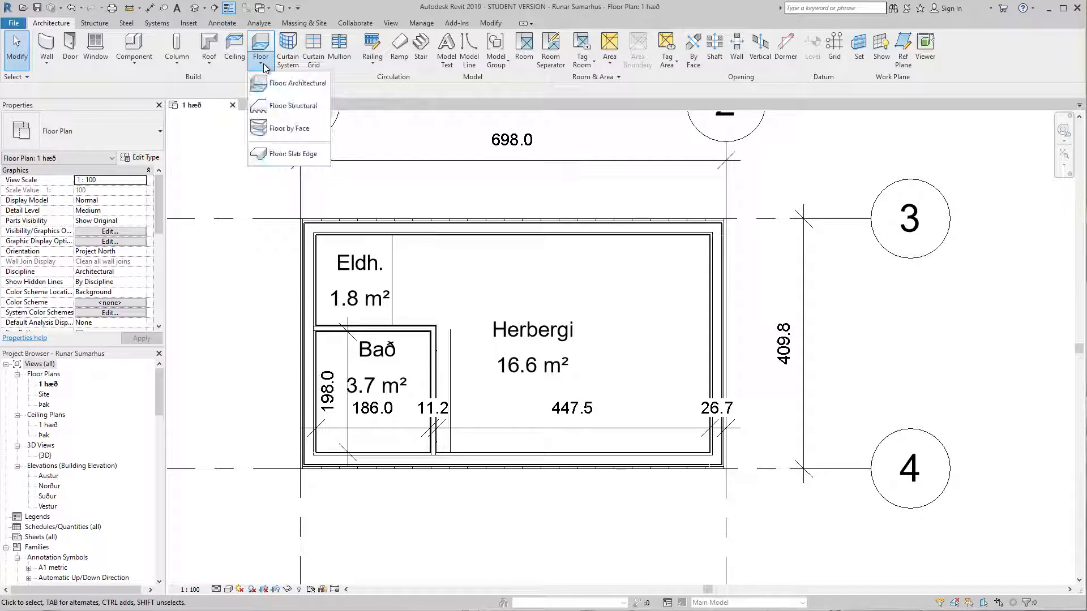
{"action": "left_click", "coordinate": [298, 84]}
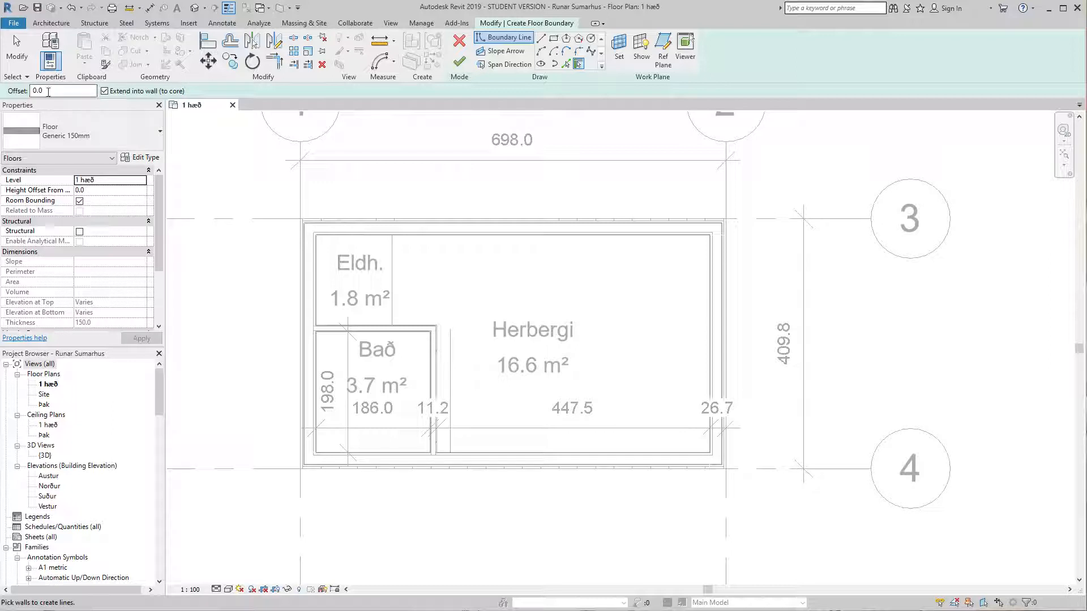
{"action": "left_click", "coordinate": [153, 136]}
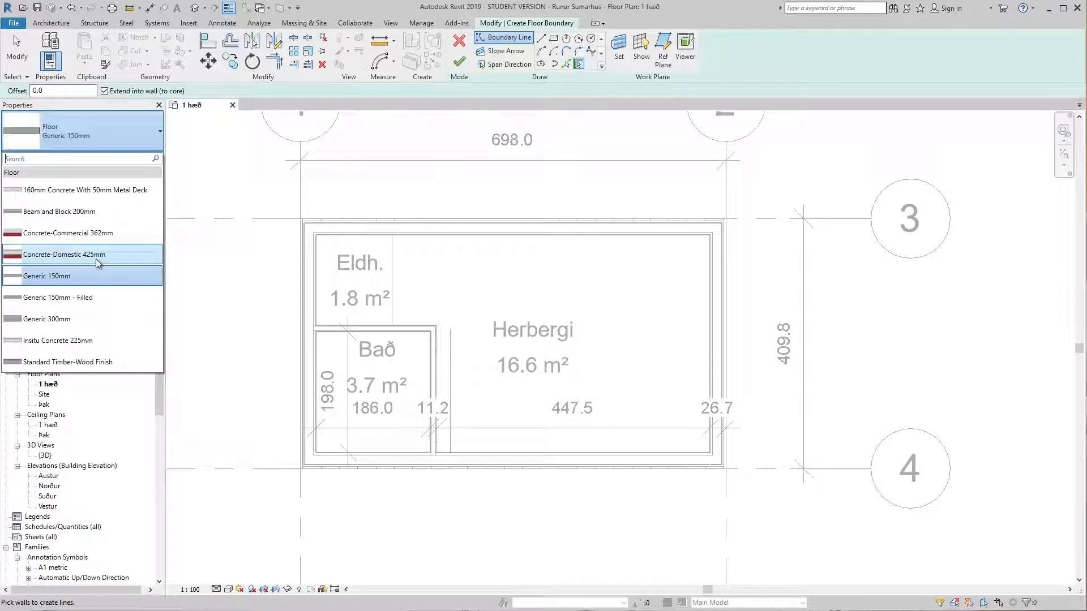
{"action": "mouse_move", "coordinate": [110, 365]}
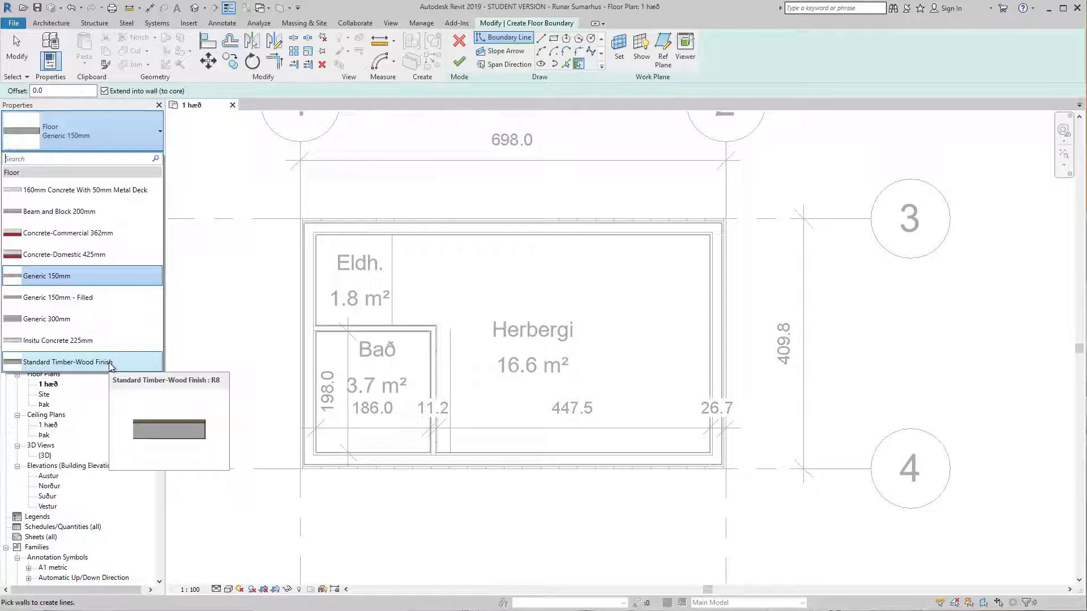
{"action": "left_click", "coordinate": [111, 363]}
Open the floor's type properties and examine the layer structure of the Standard Timber-Wood Finish type.
{"action": "left_click", "coordinate": [147, 158]}
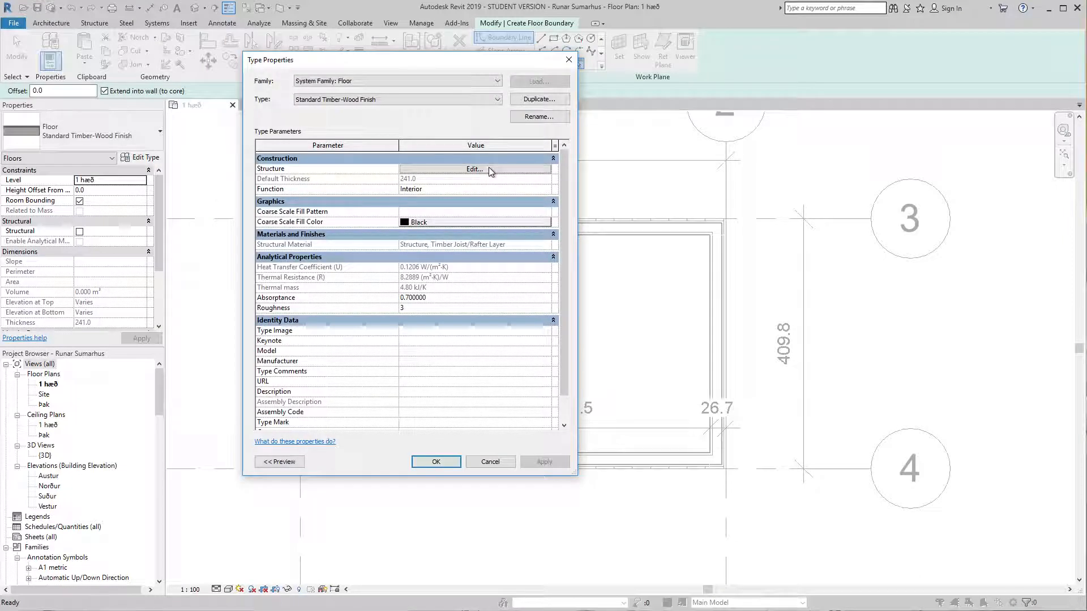
{"action": "left_click", "coordinate": [434, 170]}
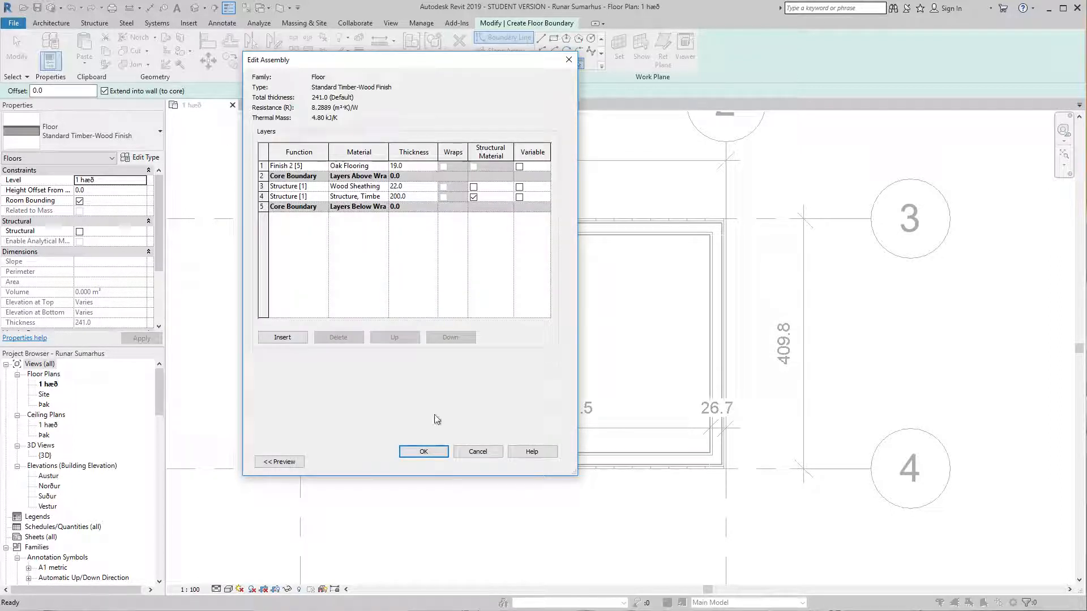
{"action": "left_click", "coordinate": [477, 451]}
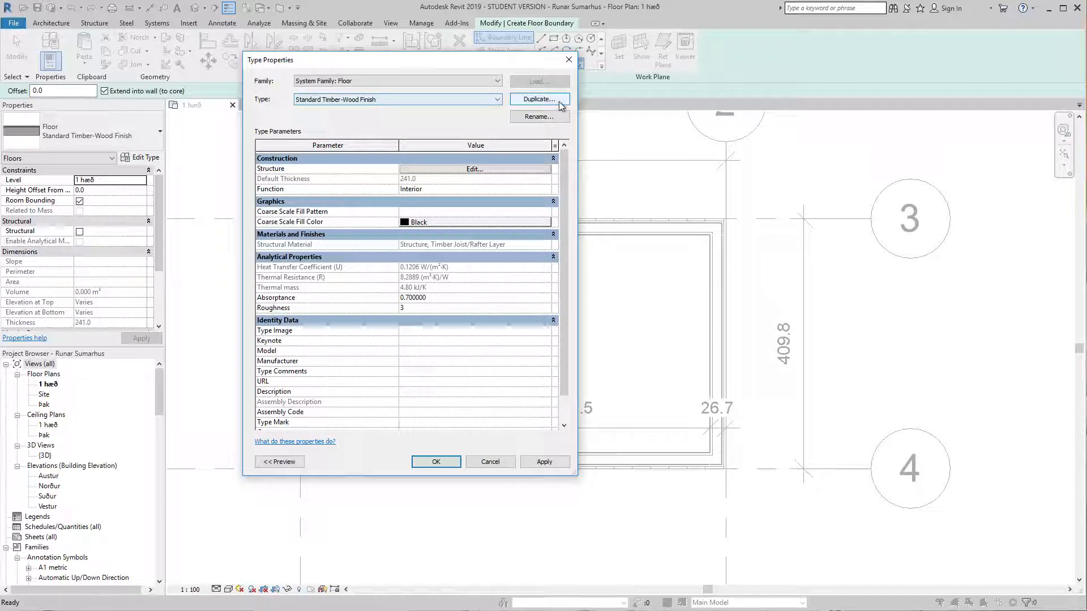
Duplicate the floor type under the name "Timdurgólf sumarhús -".
{"action": "left_click", "coordinate": [539, 99]}
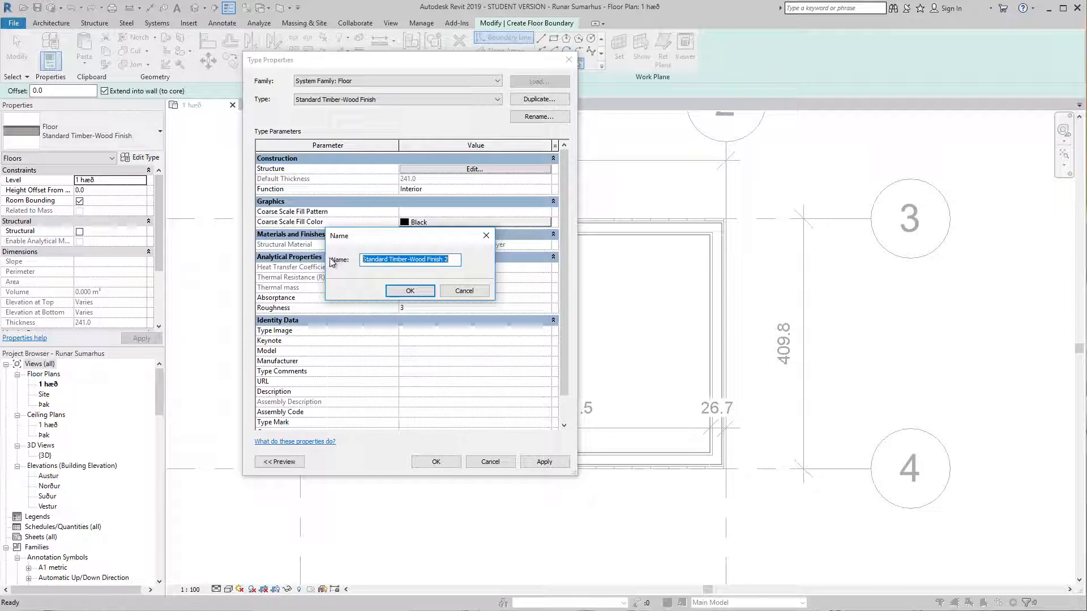
{"action": "type", "text": "Timu"}
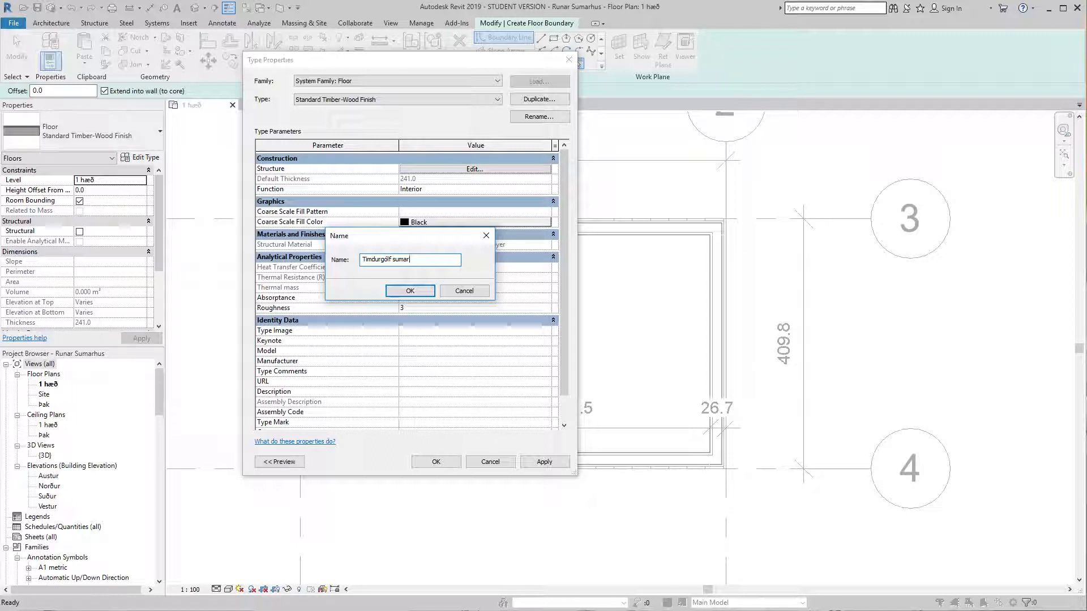
{"action": "type", "text": "-"}
{"action": "key", "text": "Return"}
Open the new floor type's layer structure for editing and widen the dialog so the material names fit.
{"action": "left_click", "coordinate": [472, 170]}
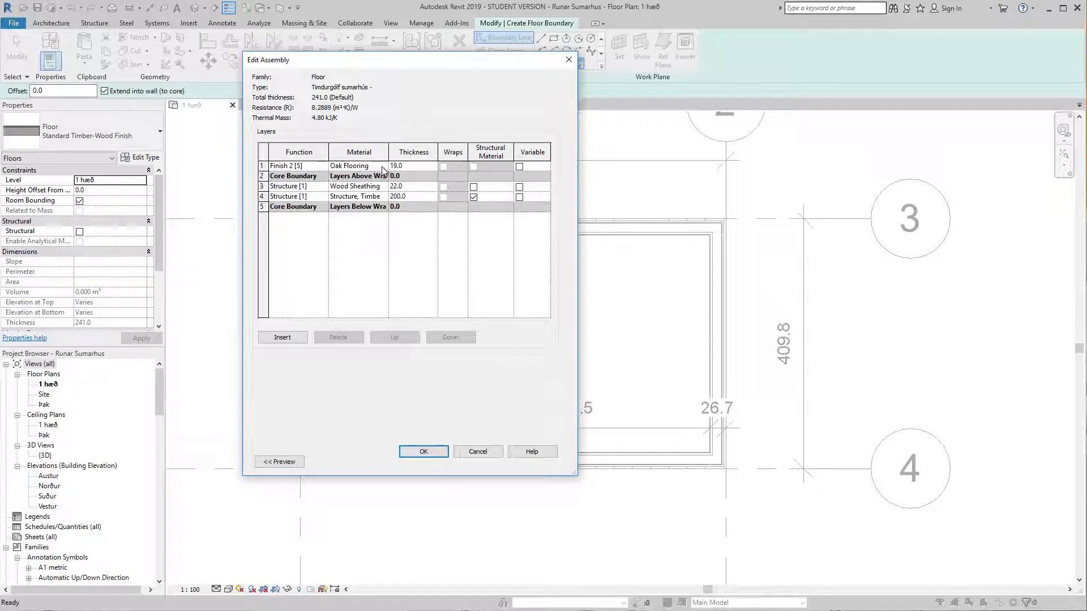
{"action": "left_click_drag", "start_coordinate": [238, 200], "coordinate": [156, 201]}
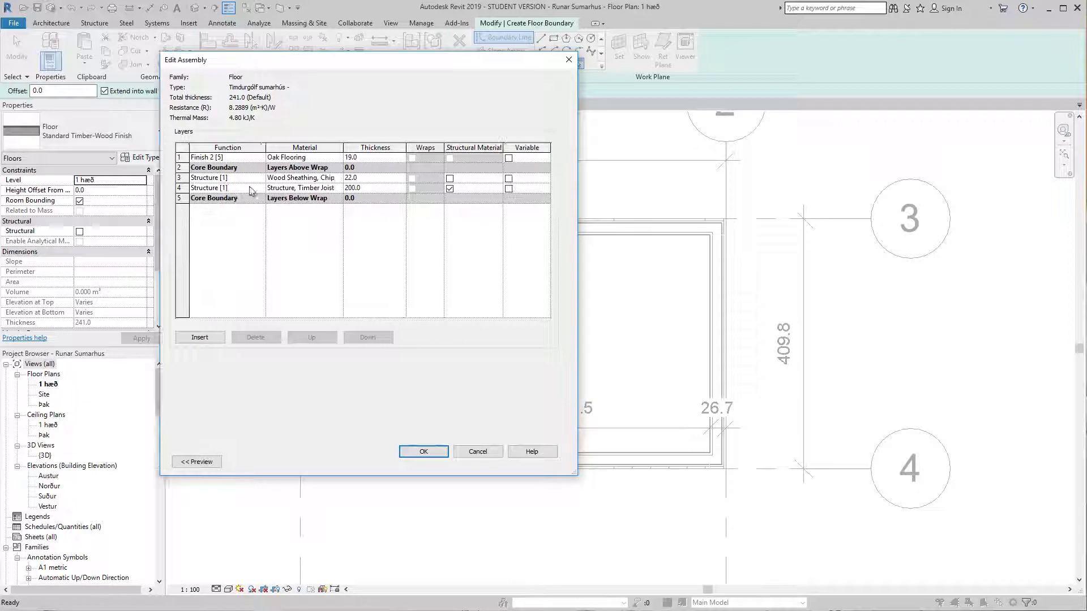
{"action": "left_click", "coordinate": [338, 180]}
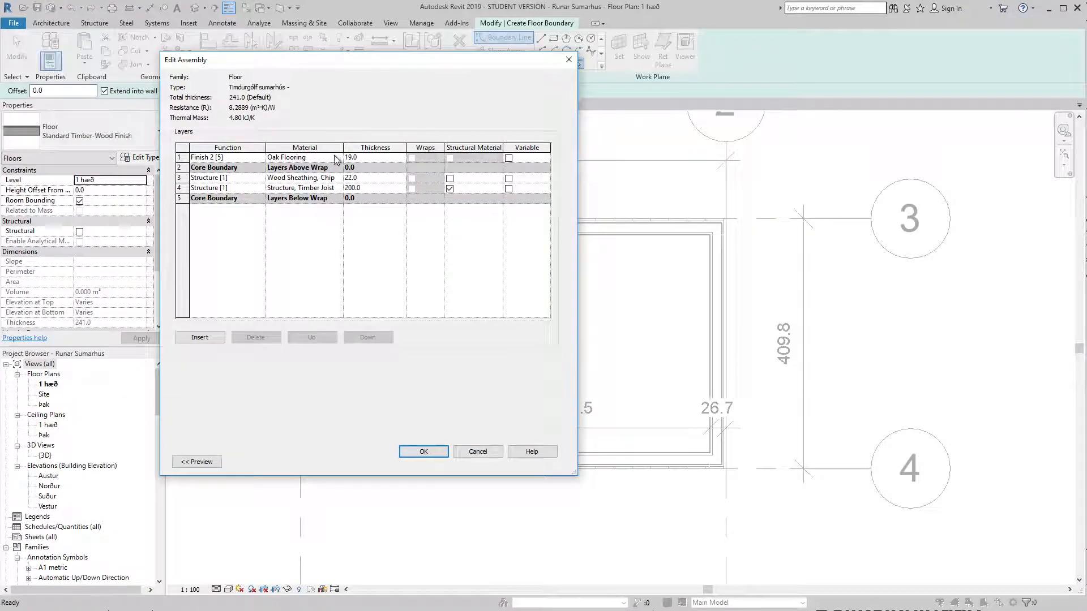
Duplicate the Oak Flooring material, rename the copy Parkett, and assign it to the Finish 2 [5] layer.
{"action": "left_click", "coordinate": [337, 158]}
{"action": "left_click", "coordinate": [339, 158]}
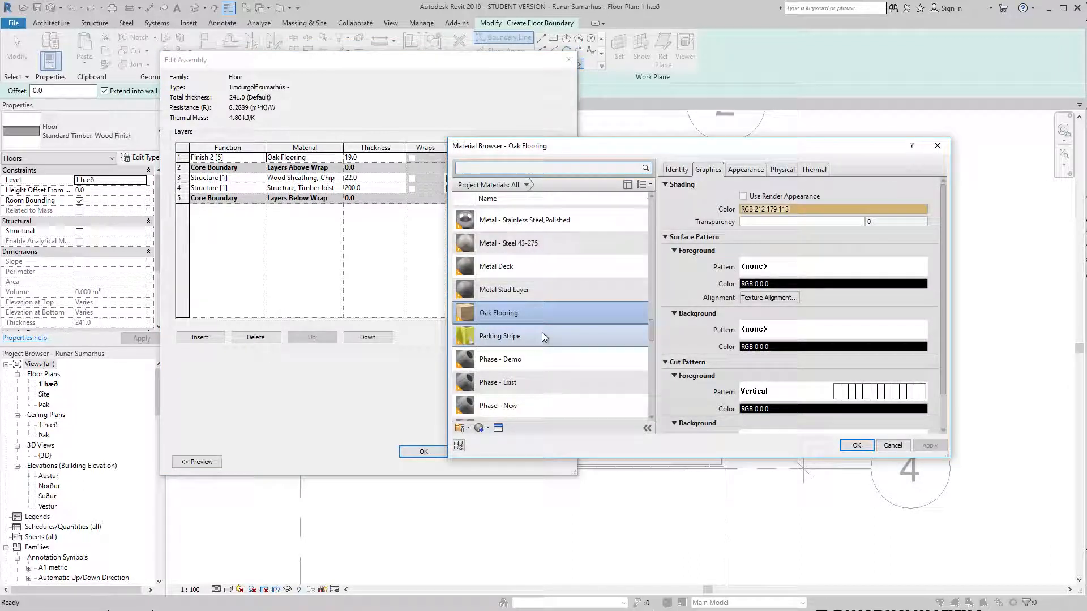
{"action": "right_click", "coordinate": [515, 308]}
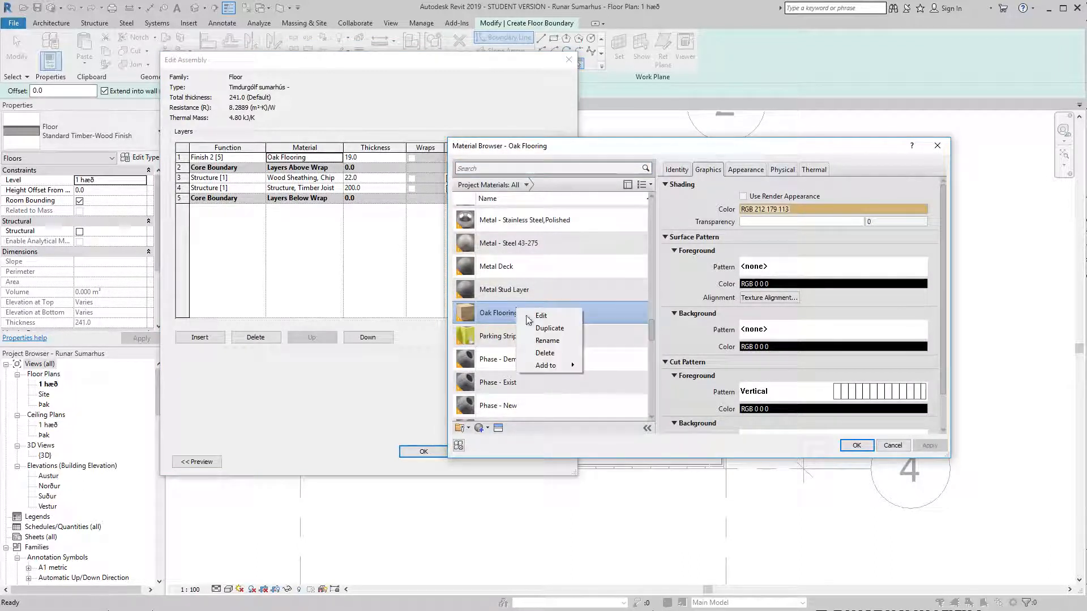
{"action": "left_click", "coordinate": [542, 328]}
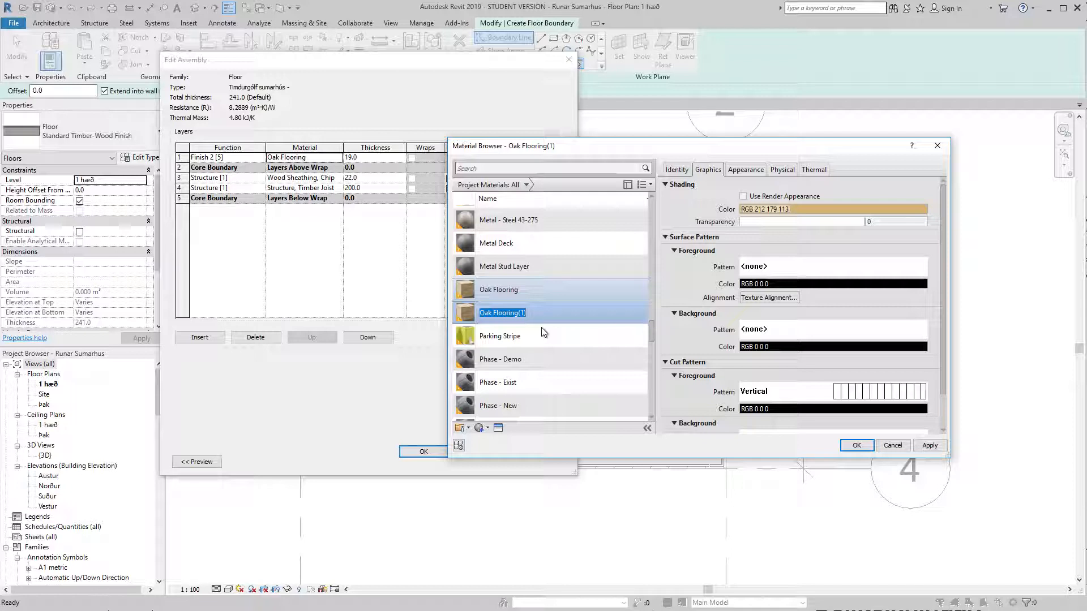
{"action": "left_click", "coordinate": [522, 316]}
{"action": "right_click", "coordinate": [522, 315]}
{"action": "left_click", "coordinate": [553, 344]}
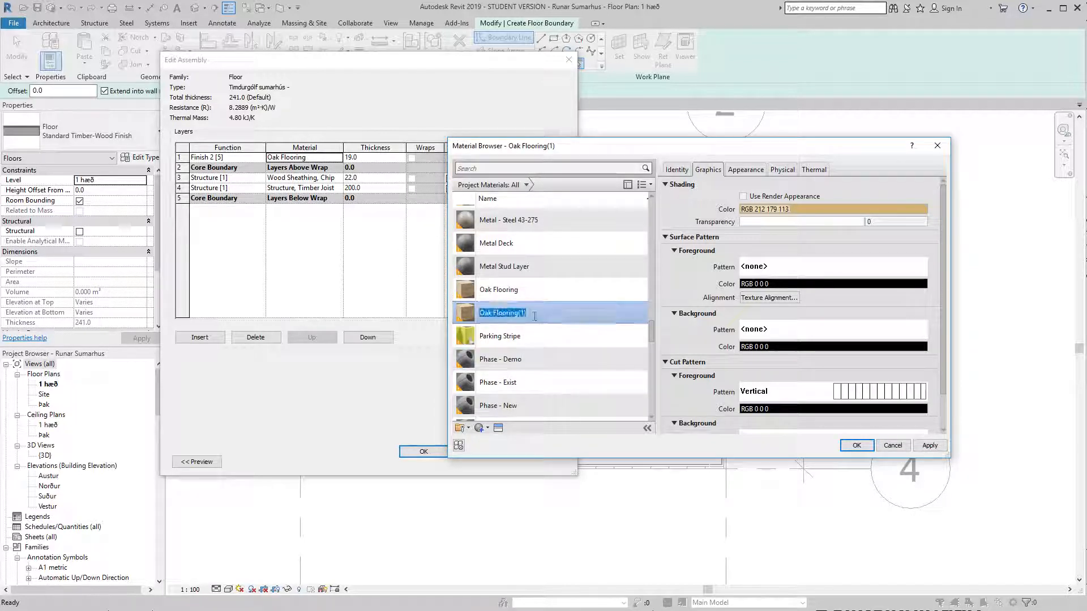
{"action": "type", "text": "Timburgól"}
{"action": "left_click", "coordinate": [856, 445]}
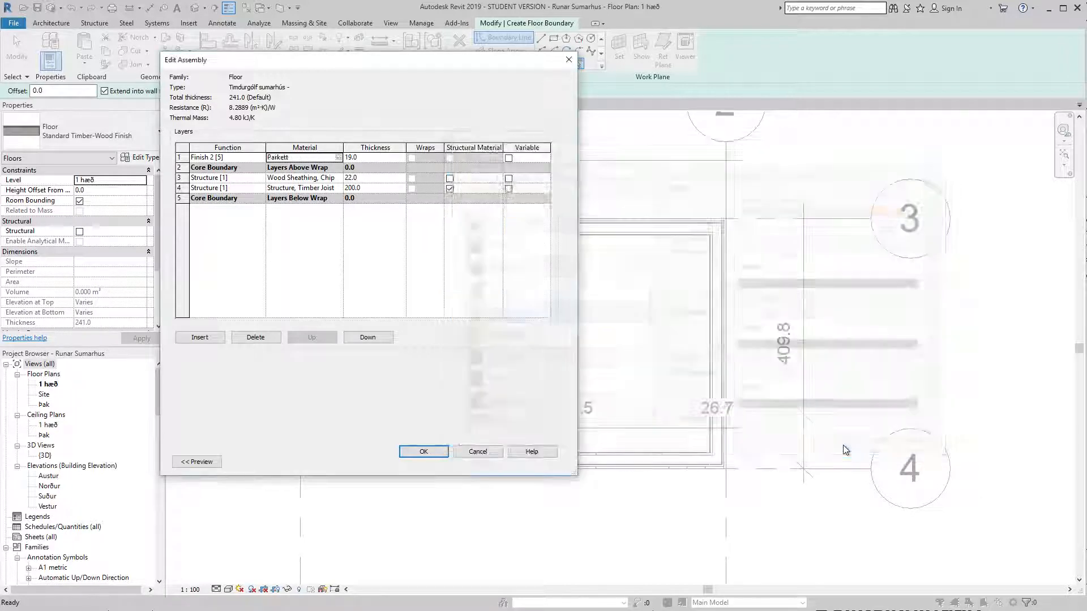
Insert a new Structure [1] layer directly below the Parkett layer, above the core boundary.
{"action": "left_click", "coordinate": [382, 159]}
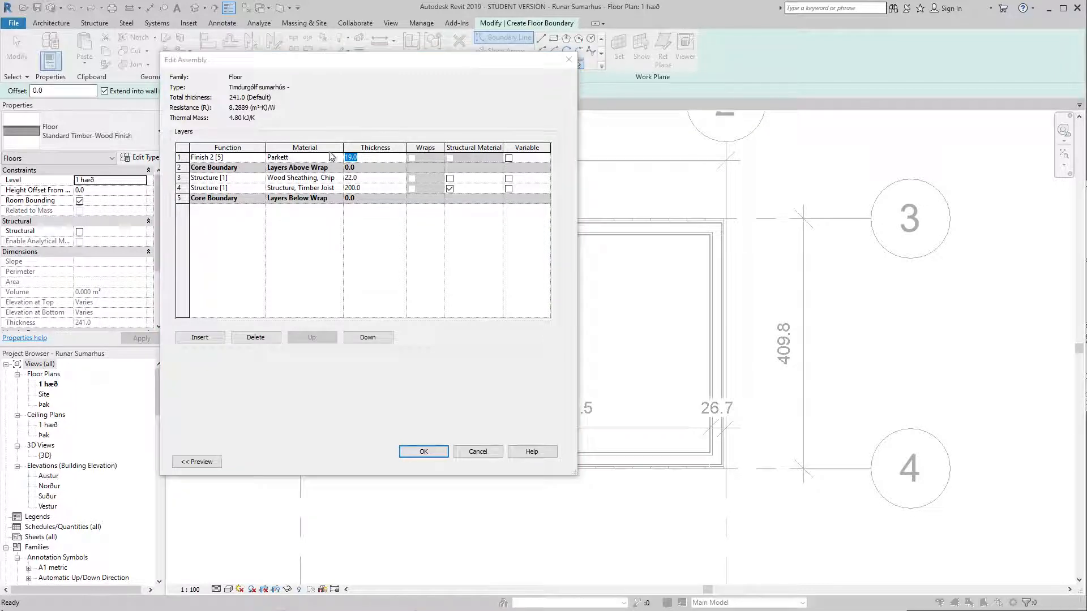
{"action": "left_click", "coordinate": [213, 341]}
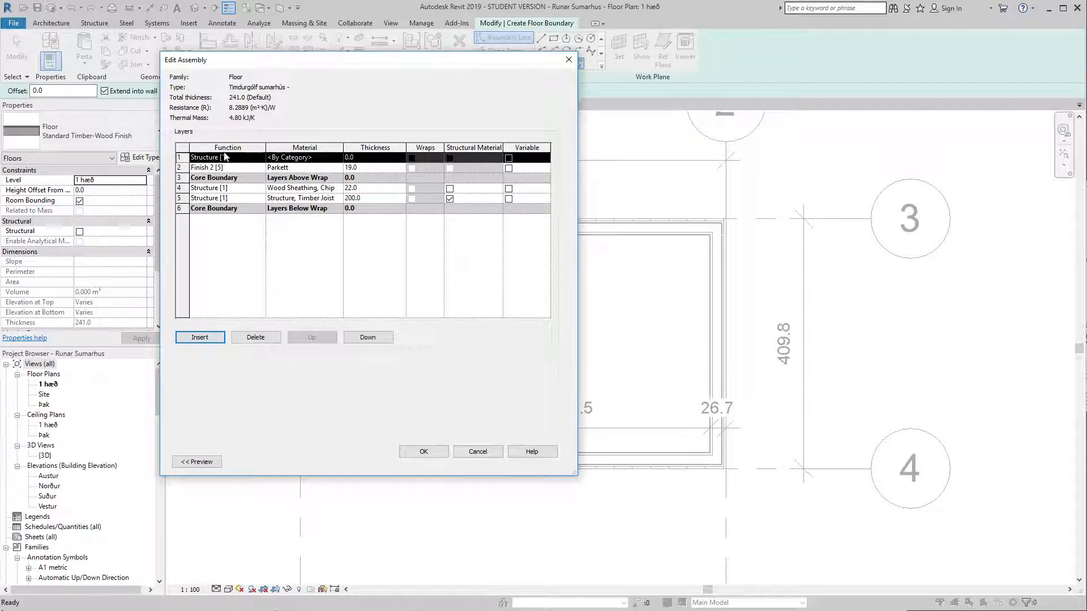
{"action": "left_click", "coordinate": [361, 339]}
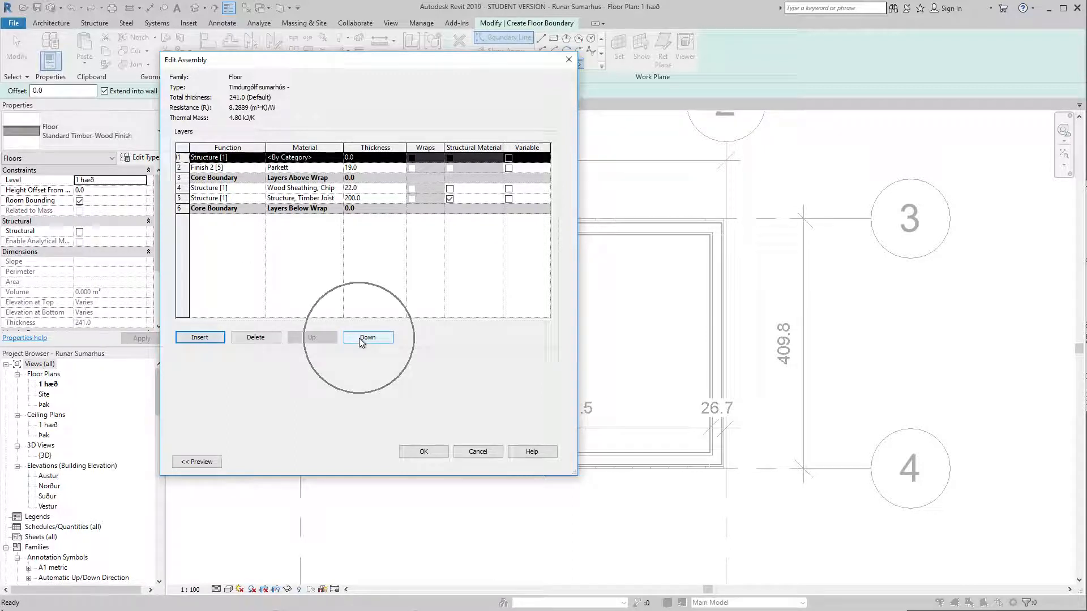
{"action": "left_click", "coordinate": [361, 339]}
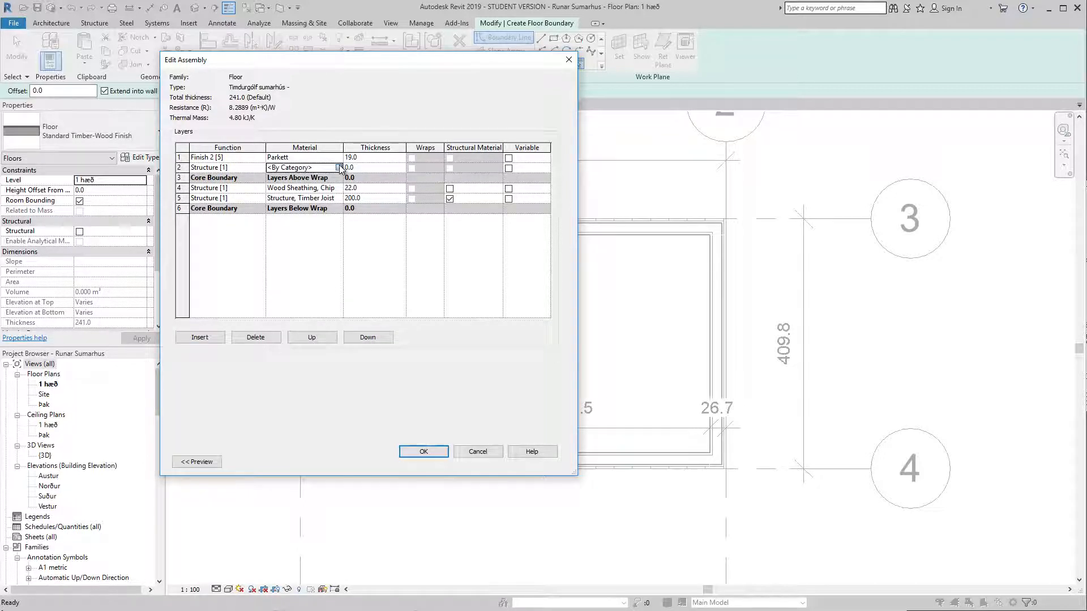
Search the materials for "she" for the new layer and duplicate the Plywood, Sheathing material.
{"action": "left_click", "coordinate": [338, 168]}
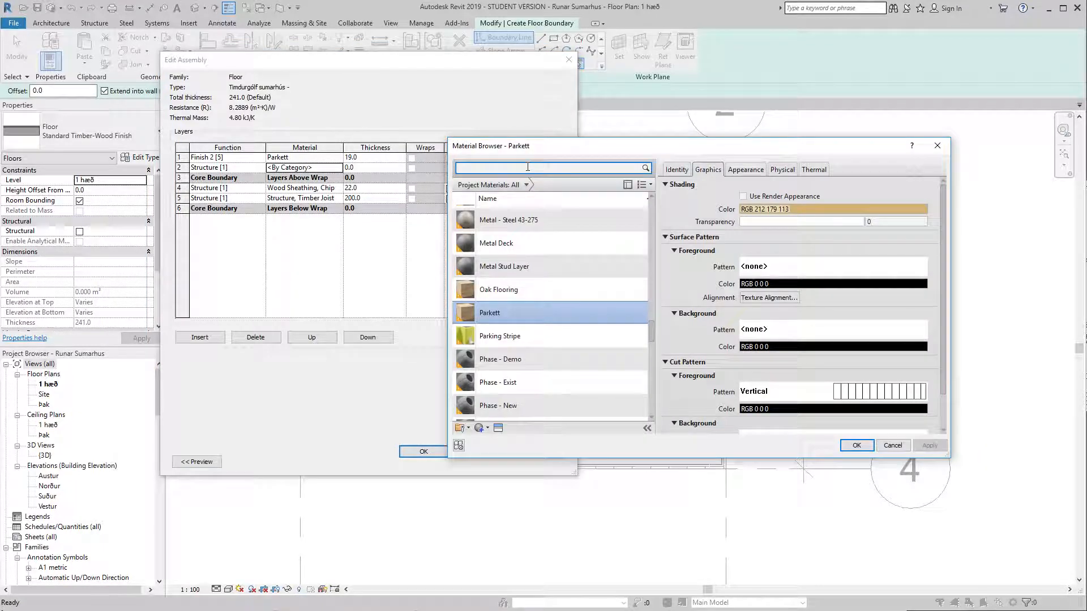
{"action": "type", "text": "sheet"}
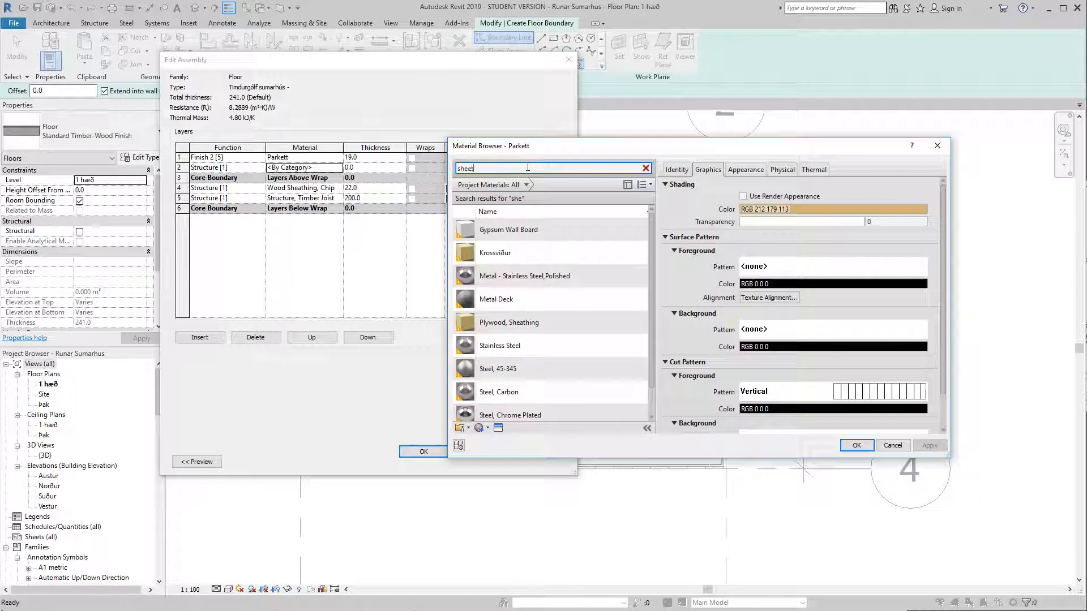
{"action": "key", "text": "BackSpace"}
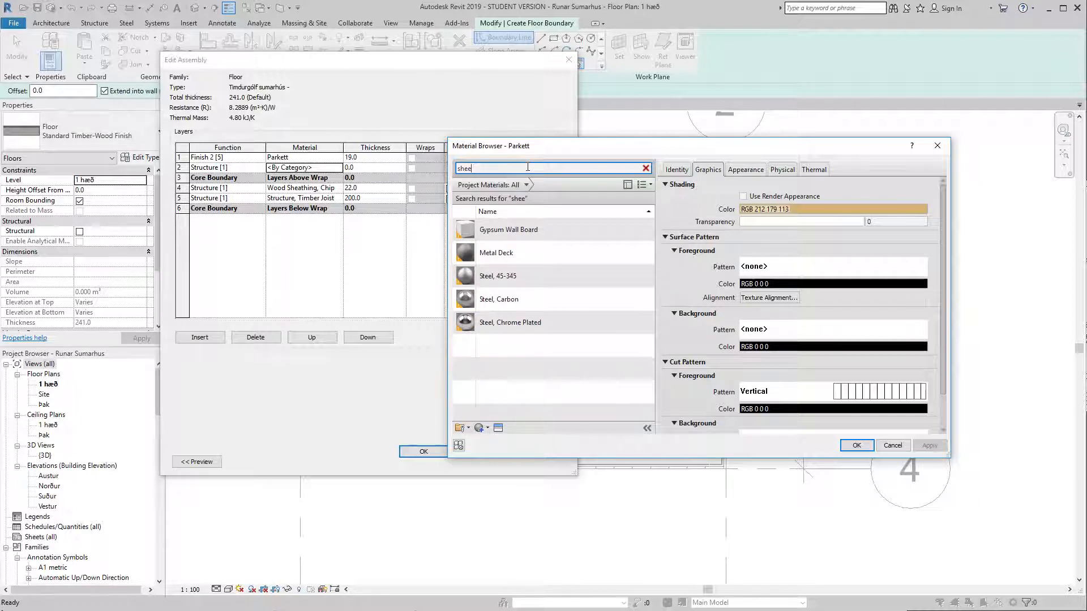
{"action": "key", "text": "BackSpace"}
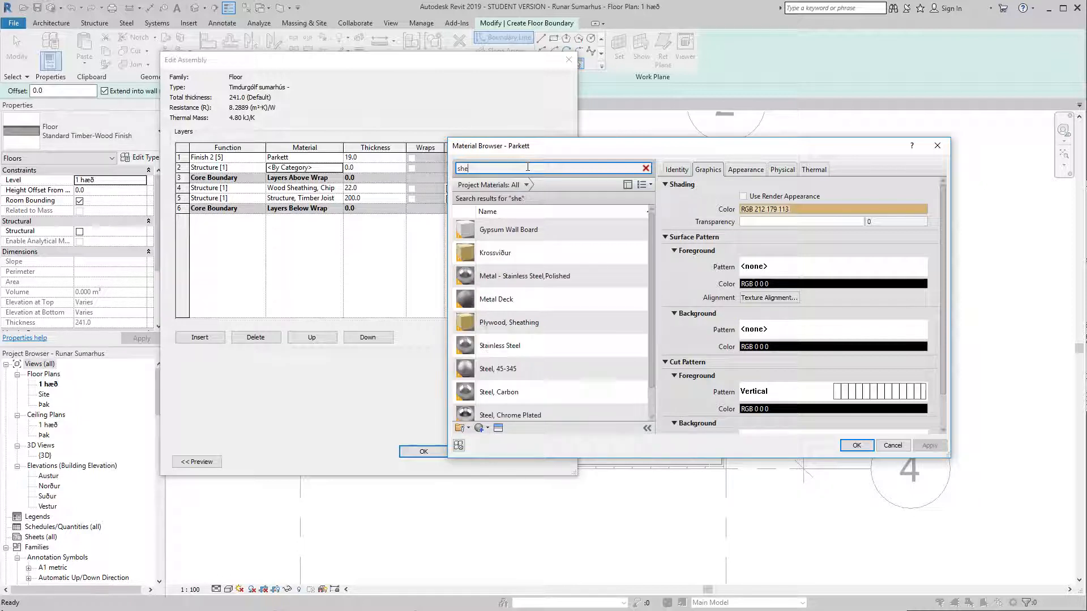
{"action": "right_click", "coordinate": [541, 323]}
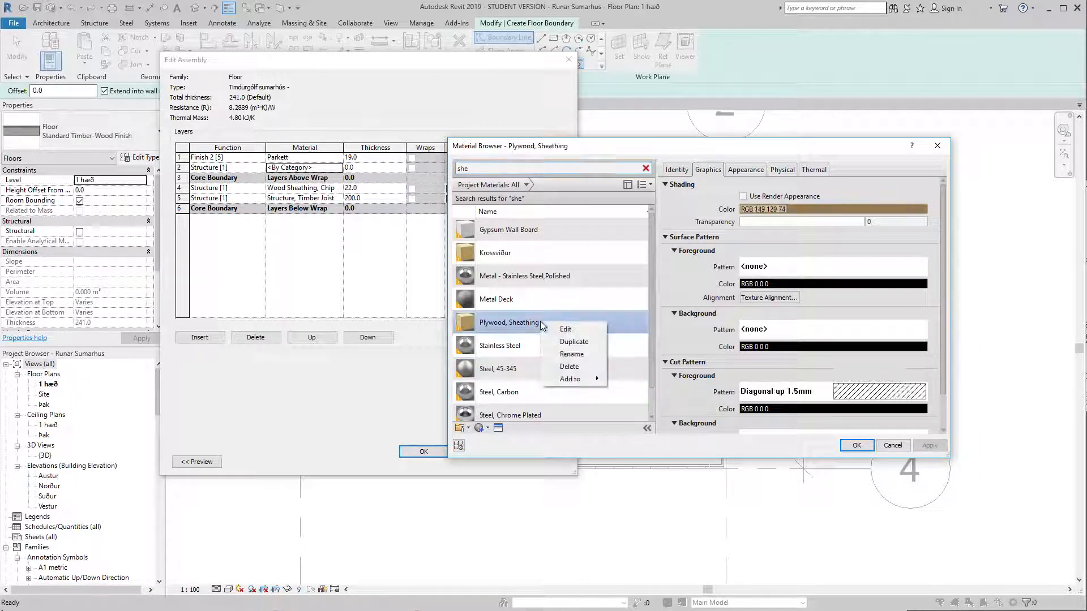
{"action": "left_click", "coordinate": [573, 342]}
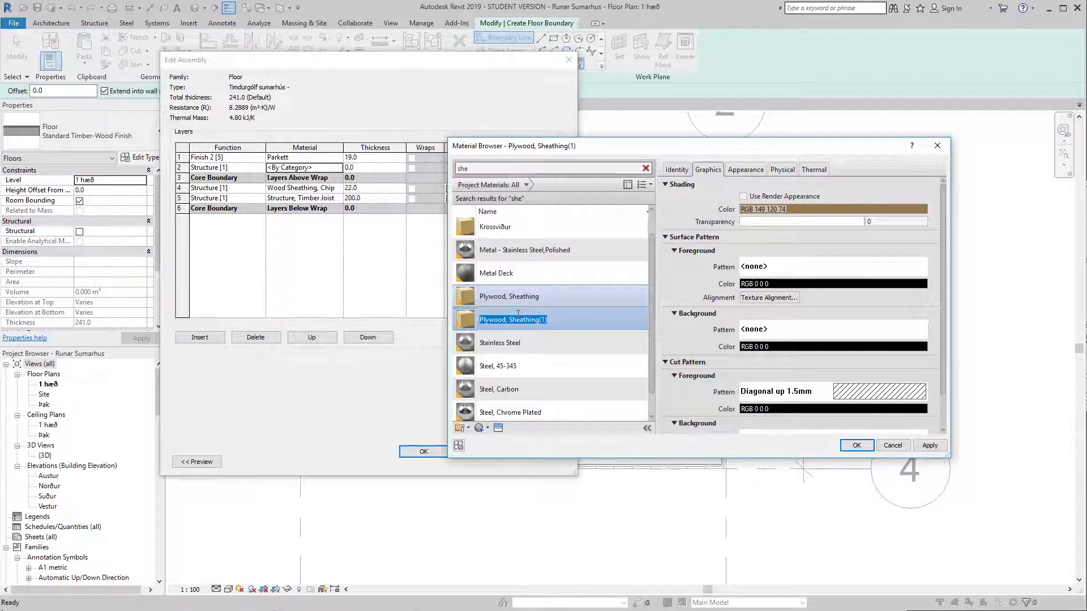
Rename the duplicated plywood material "Rakaþolin spónaplata" and assign it to the new layer below Parkett.
{"action": "right_click", "coordinate": [566, 340]}
{"action": "left_click", "coordinate": [566, 364]}
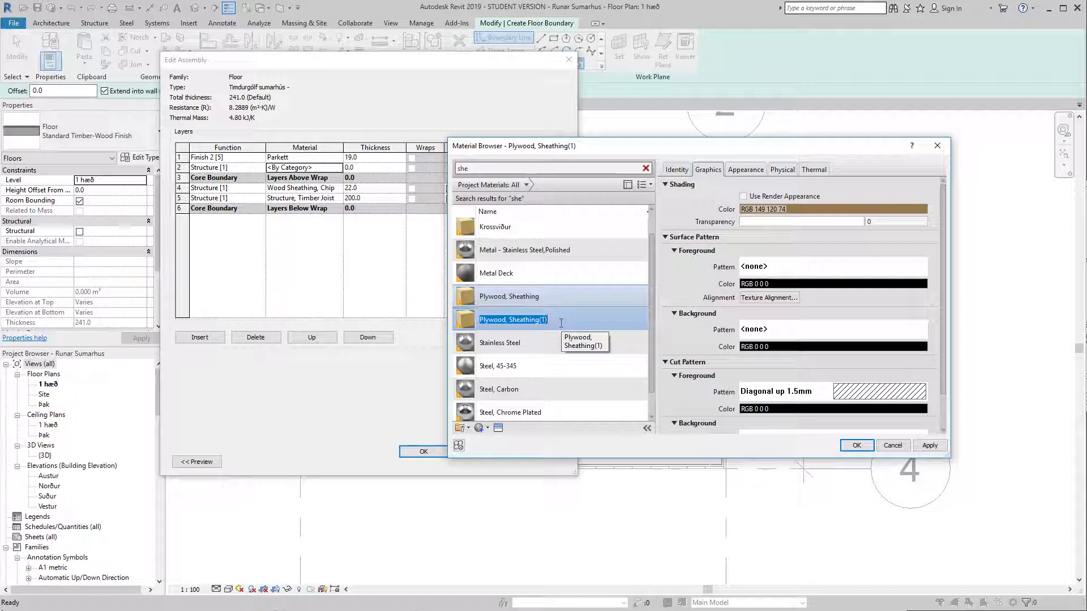
{"action": "type", "text": "S"}
{"action": "type", "text": "akaþol"}
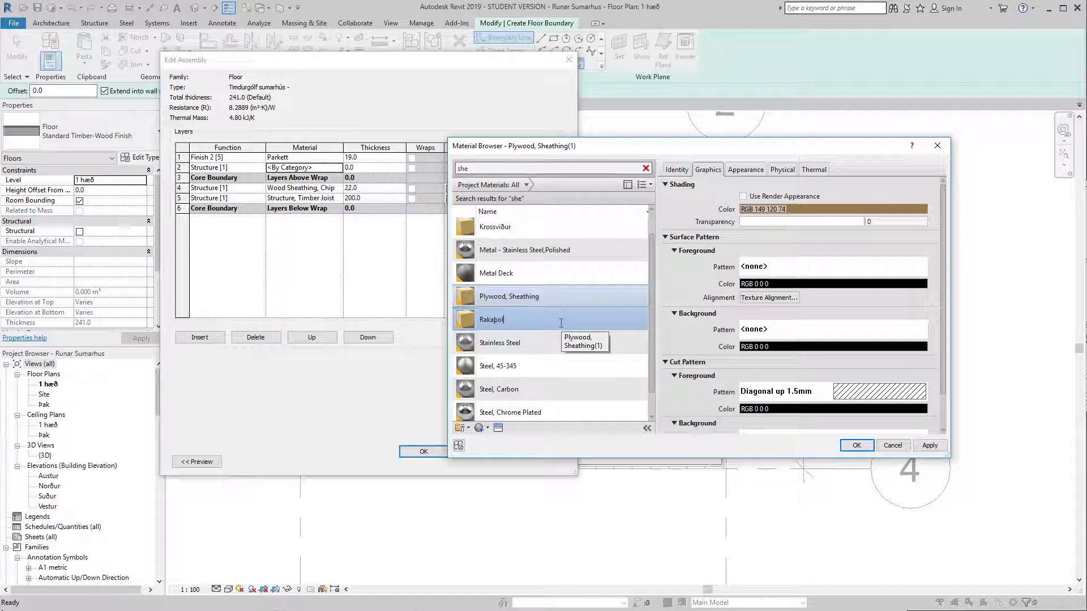
{"action": "type", "text": "in spónaplata"}
{"action": "left_click", "coordinate": [856, 445]}
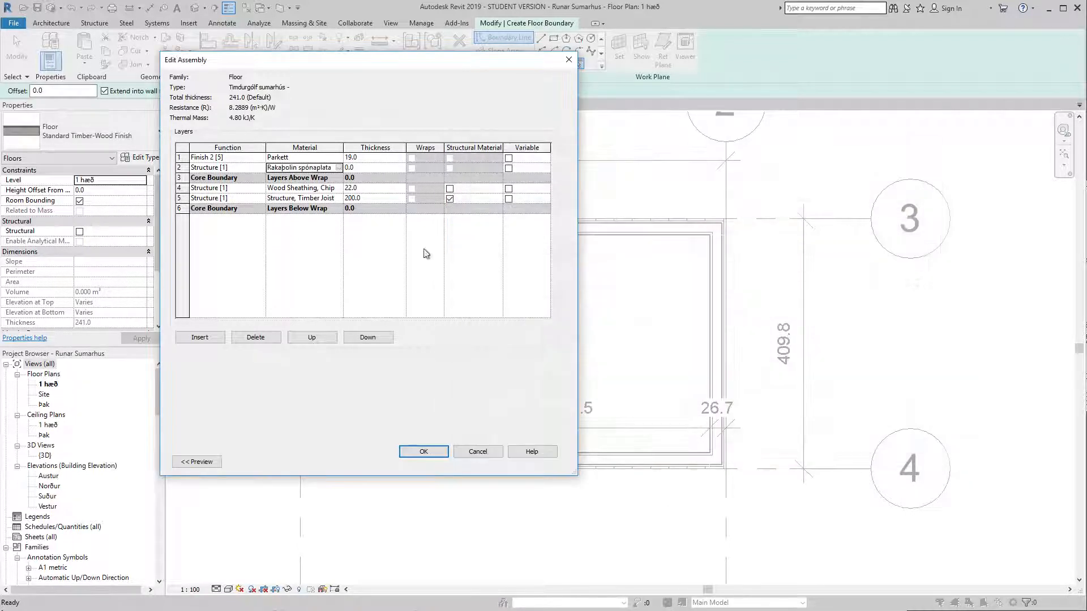
Set the Rakaþolin spónaplata layer's thickness to 22 and accept the floor type's layer structure.
{"action": "left_click", "coordinate": [361, 168]}
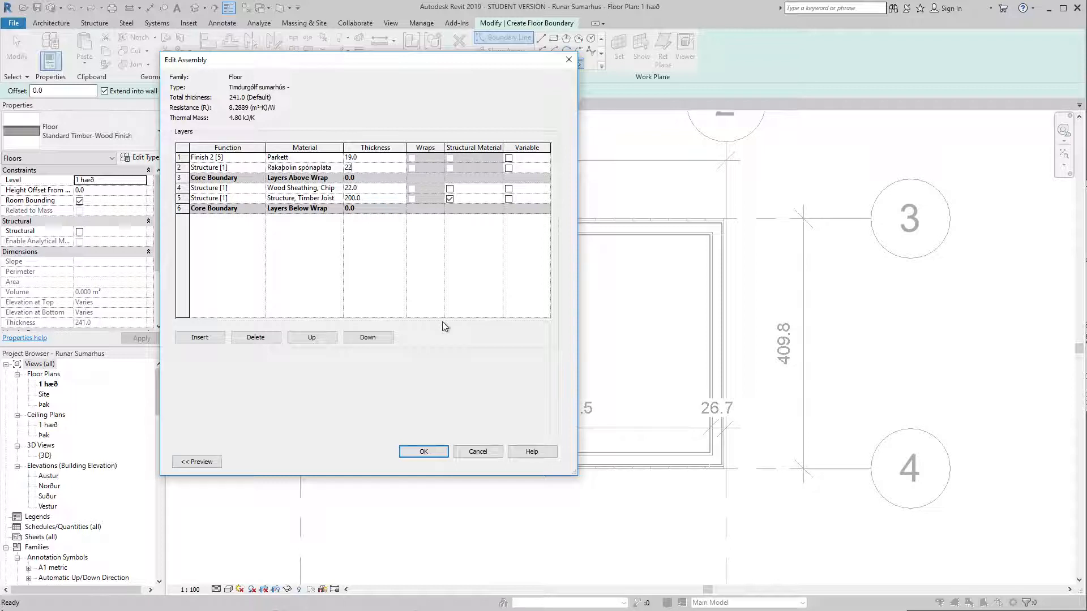
{"action": "left_click", "coordinate": [373, 158]}
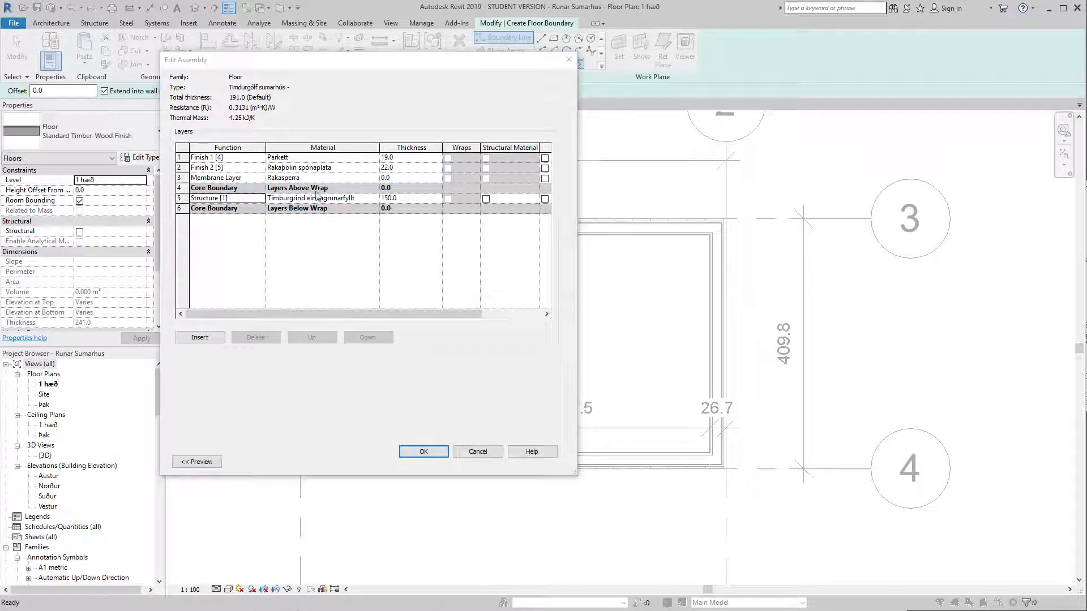
{"action": "left_click", "coordinate": [309, 159]}
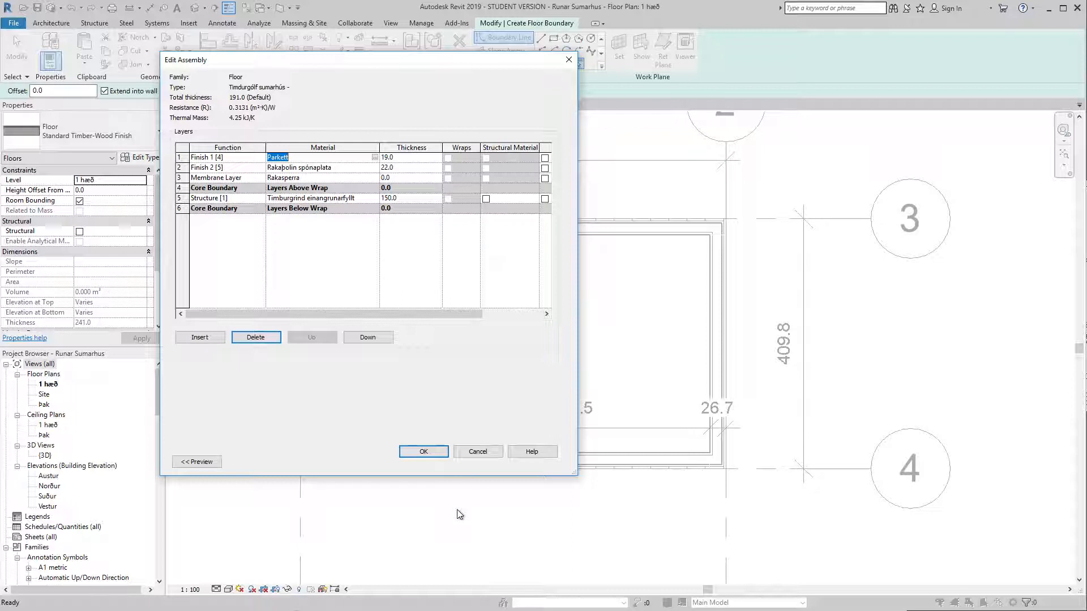
{"action": "left_click", "coordinate": [429, 458]}
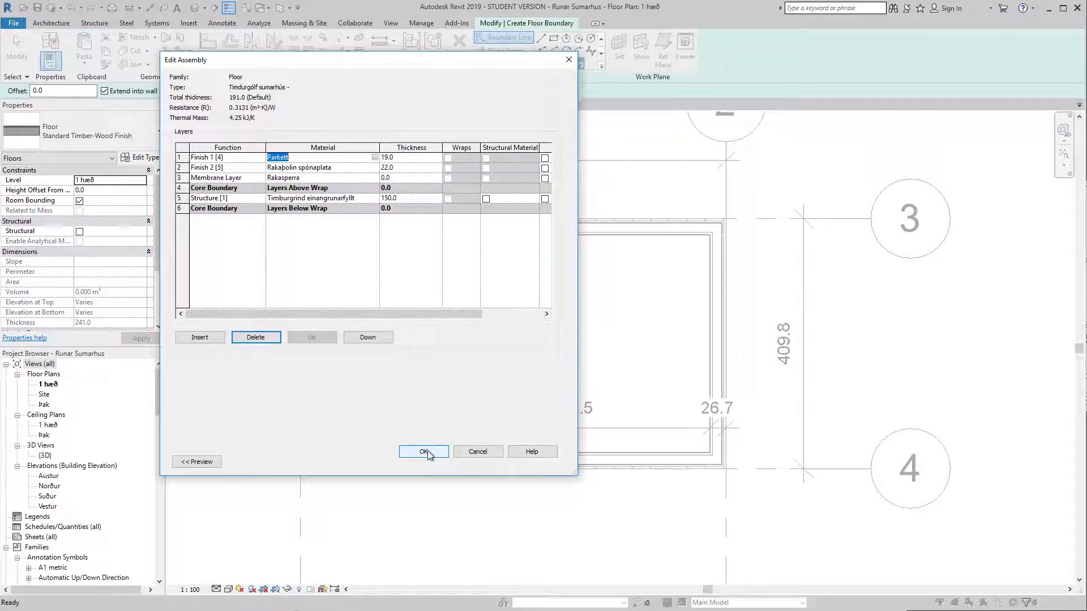
Set the Parkett layer's function to Finish 2 [5] and Rakaþolin spónaplata's to Finish 1 [4], and accept the floor type.
{"action": "left_click", "coordinate": [427, 451]}
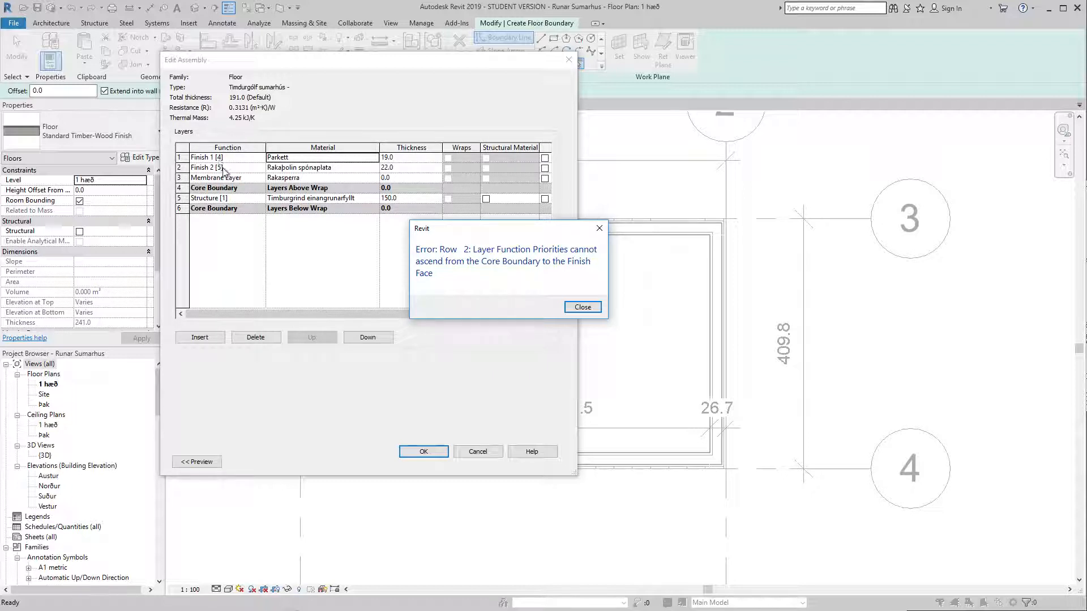
{"action": "left_click", "coordinate": [582, 307]}
{"action": "left_click", "coordinate": [260, 157]}
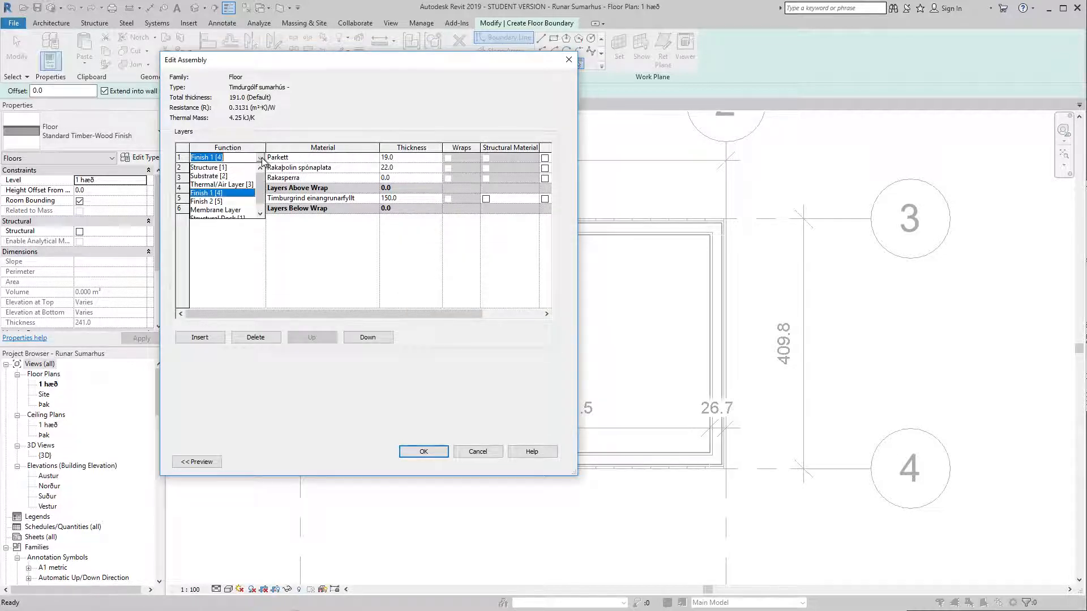
{"action": "left_click", "coordinate": [212, 203]}
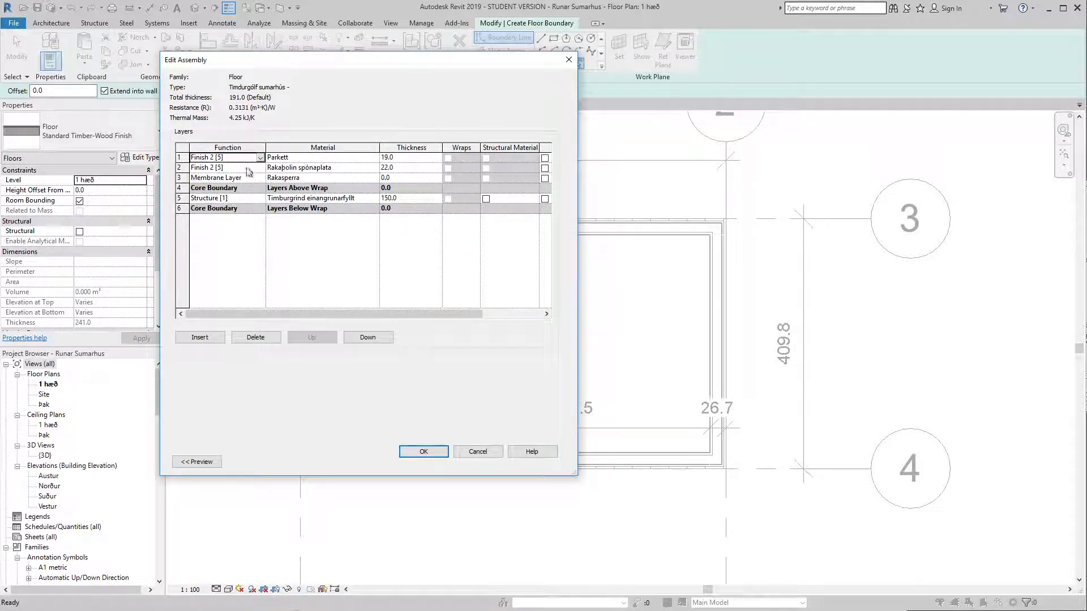
{"action": "left_click", "coordinate": [260, 168]}
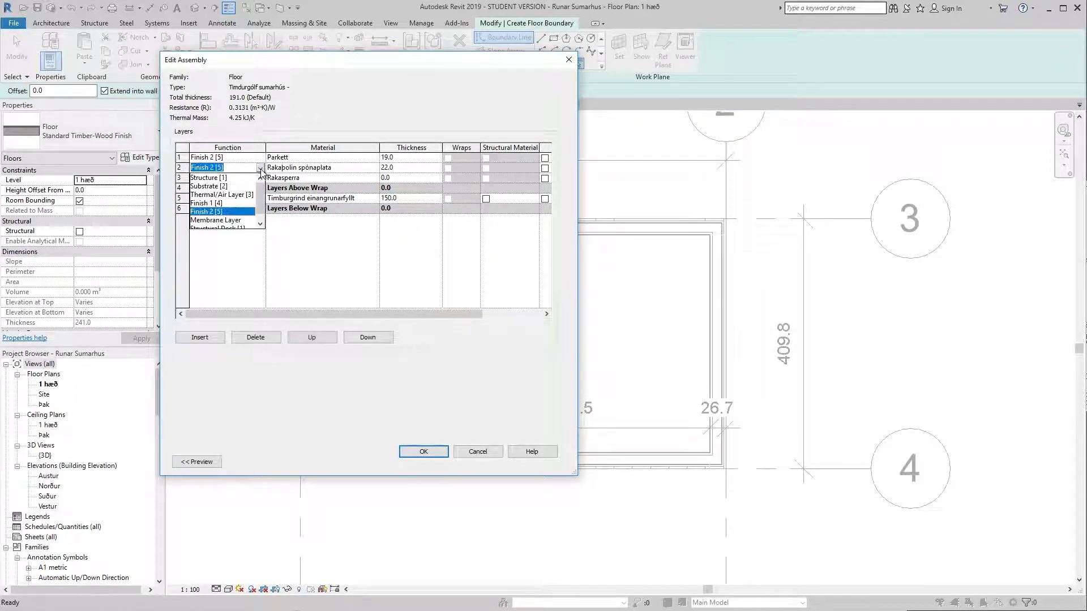
{"action": "left_click", "coordinate": [215, 202]}
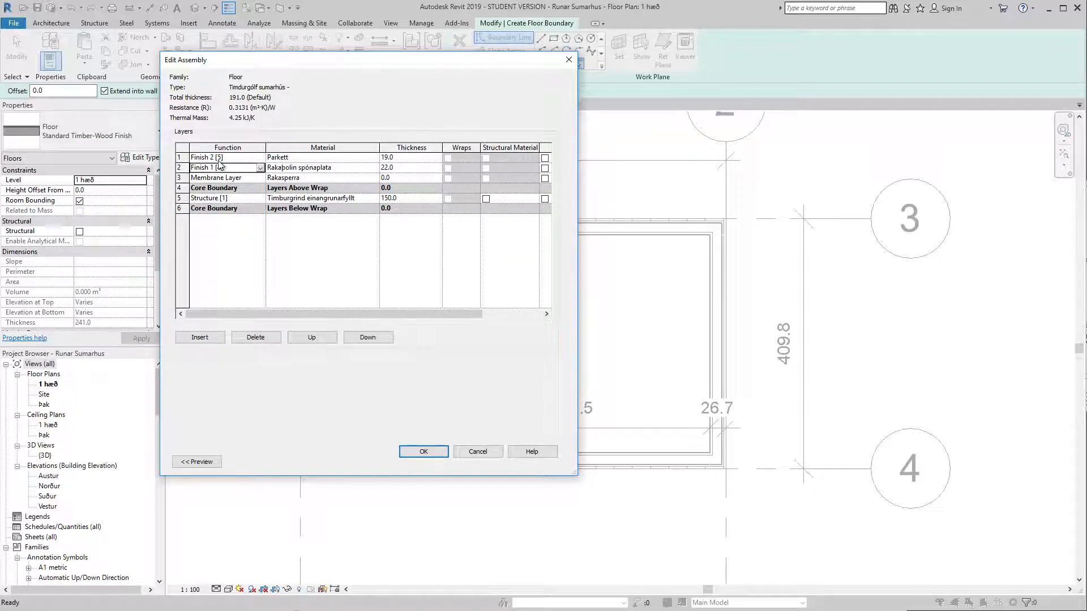
{"action": "left_click", "coordinate": [433, 452]}
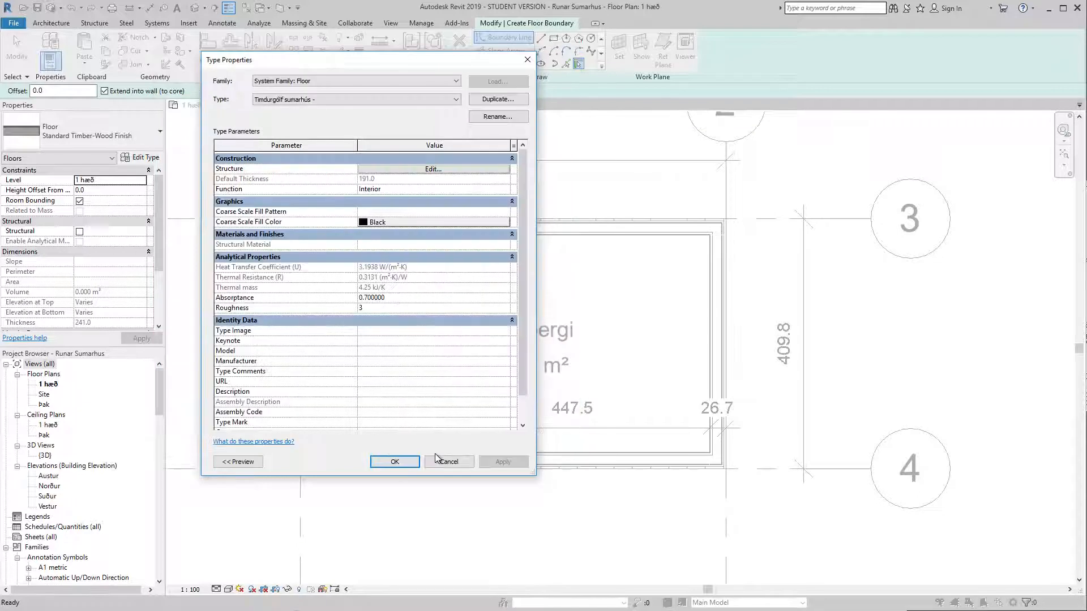
{"action": "left_click", "coordinate": [395, 462]}
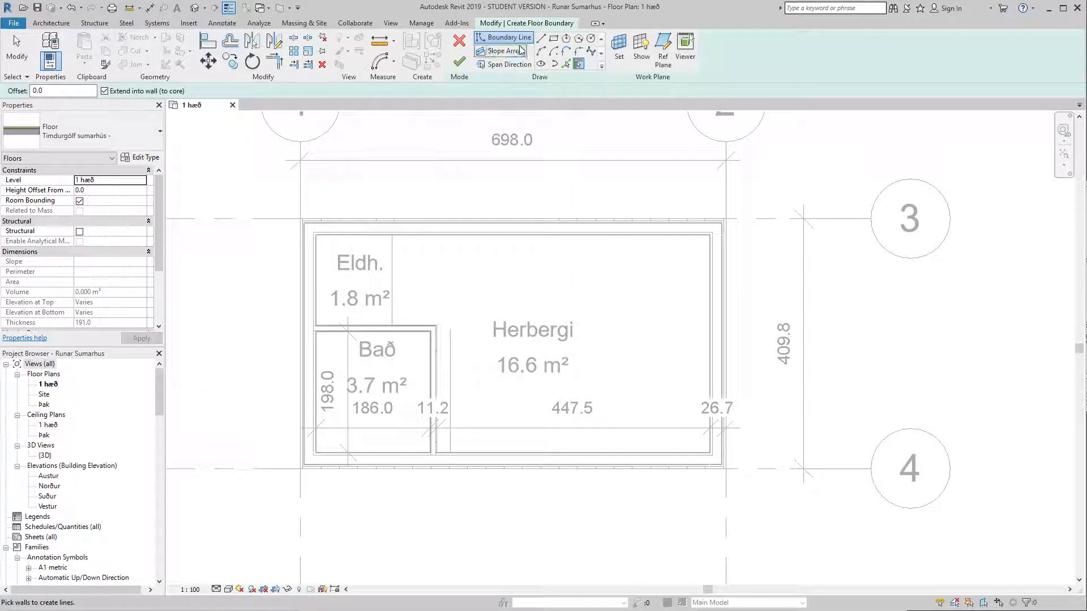
Sketch a rectangular floor boundary between opposite corners of the exterior walls, along the outer face of their timber core.
{"action": "left_click", "coordinate": [553, 39]}
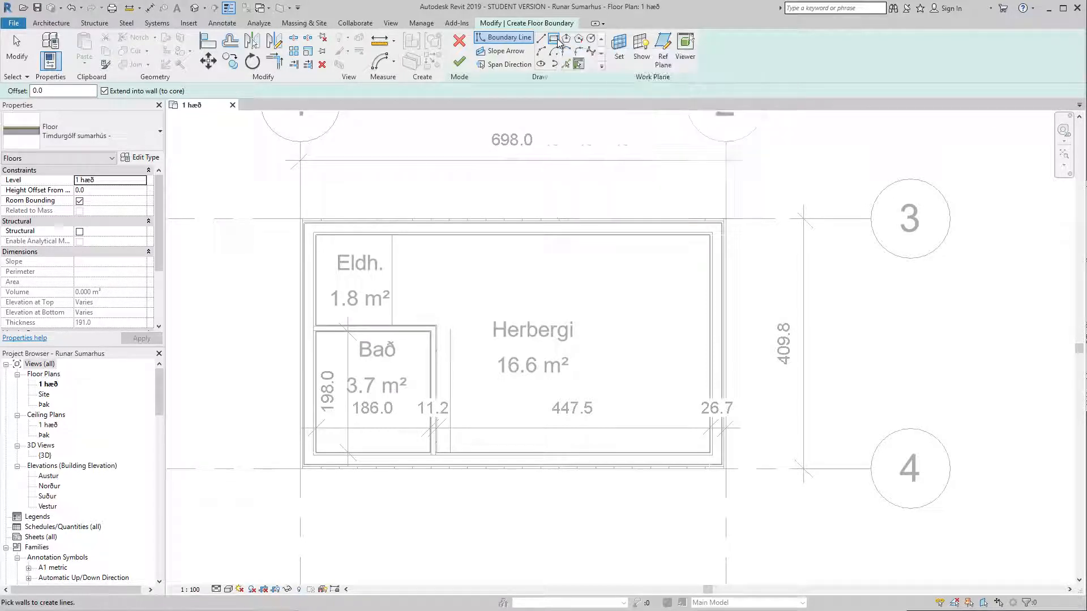
{"action": "scroll", "coordinate": [306, 225], "scroll_direction": "up", "scroll_amount": 2}
{"action": "scroll", "coordinate": [306, 224], "scroll_direction": "up", "scroll_amount": 5}
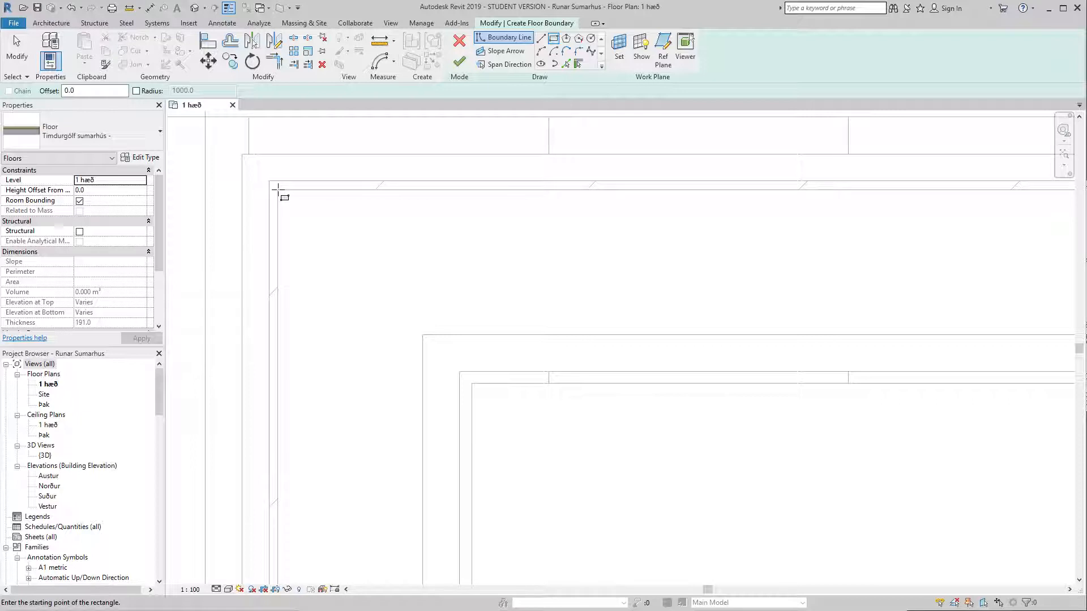
{"action": "scroll", "coordinate": [278, 189], "scroll_direction": "up", "scroll_amount": 4}
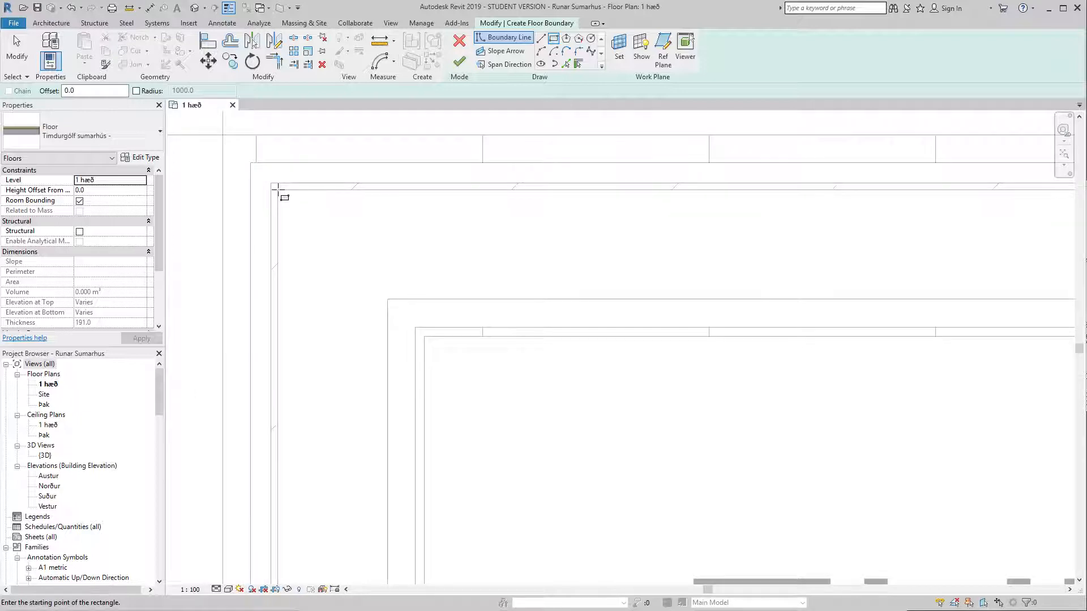
{"action": "scroll", "coordinate": [278, 189], "scroll_direction": "down", "scroll_amount": 2}
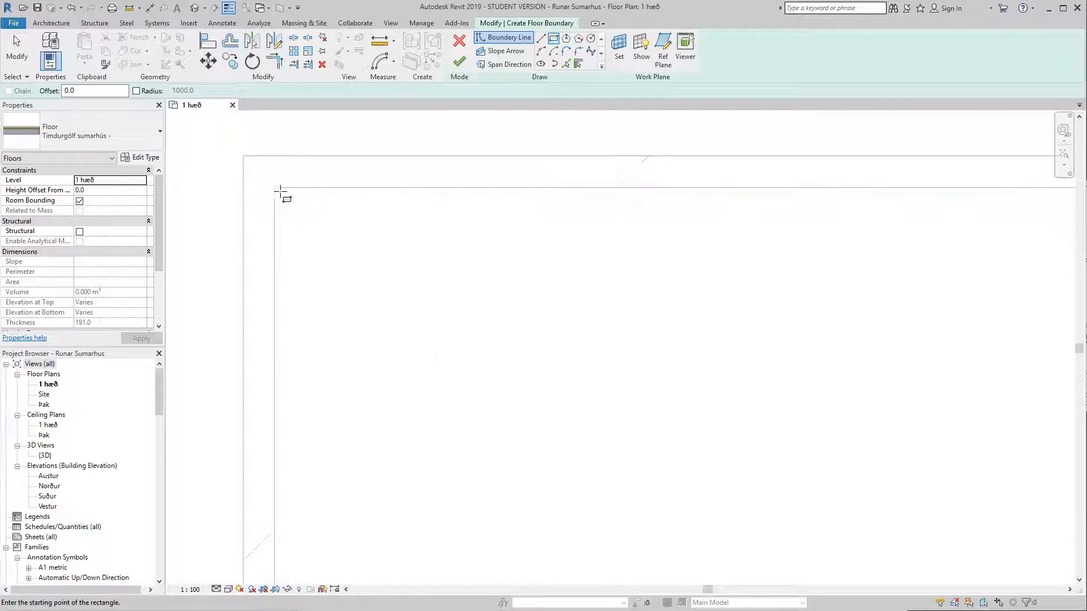
{"action": "left_click", "coordinate": [275, 188]}
{"action": "scroll", "coordinate": [303, 214], "scroll_direction": "down", "scroll_amount": 4}
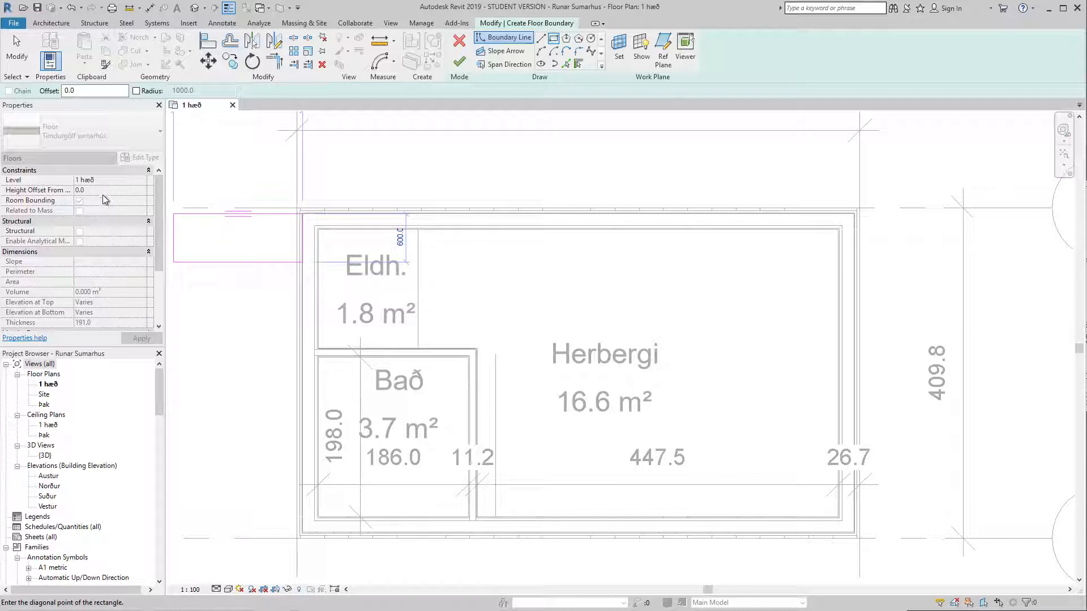
{"action": "scroll", "coordinate": [843, 530], "scroll_direction": "up", "scroll_amount": 5}
{"action": "scroll", "coordinate": [840, 530], "scroll_direction": "up", "scroll_amount": 5}
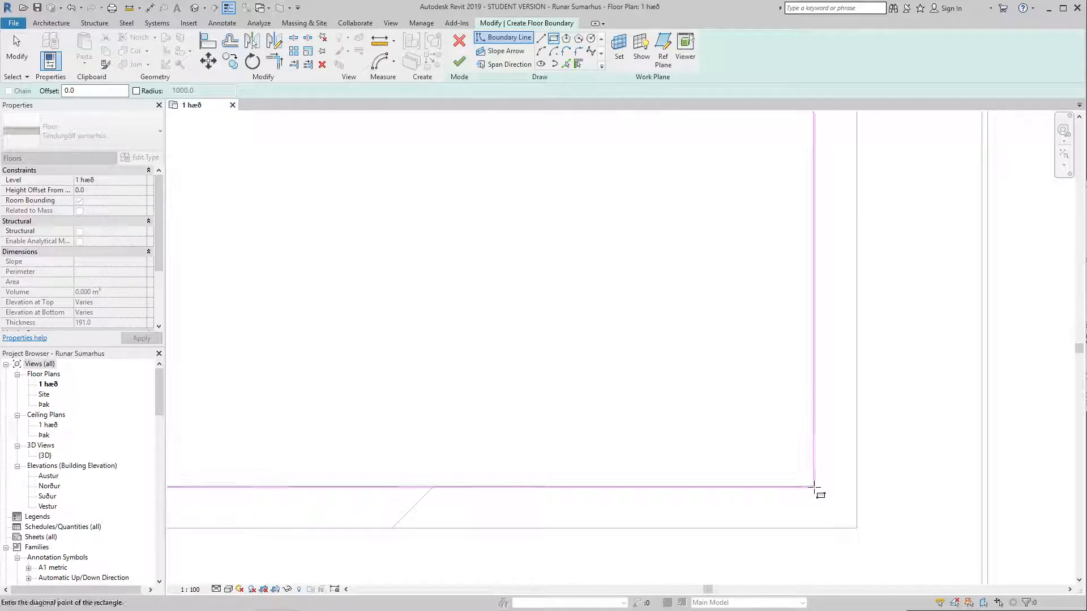
{"action": "left_click", "coordinate": [817, 486]}
Finish the floor boundary sketch to create the floor and deselect it.
{"action": "scroll", "coordinate": [846, 504], "scroll_direction": "down", "scroll_amount": 2}
{"action": "scroll", "coordinate": [847, 505], "scroll_direction": "down", "scroll_amount": 5}
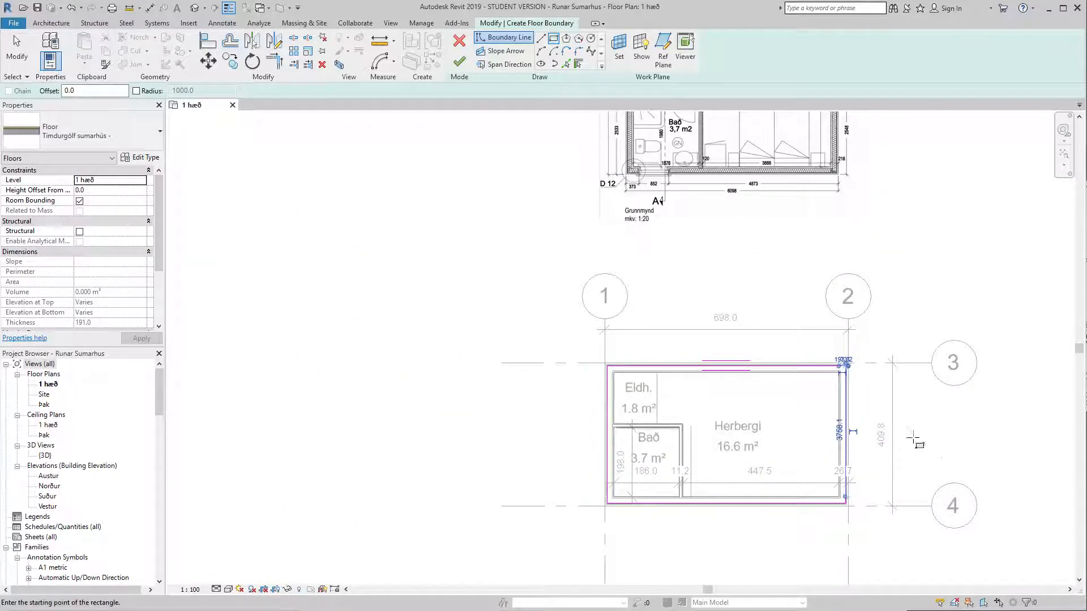
{"action": "middle_click_drag", "start_coordinate": [951, 464], "coordinate": [685, 408]}
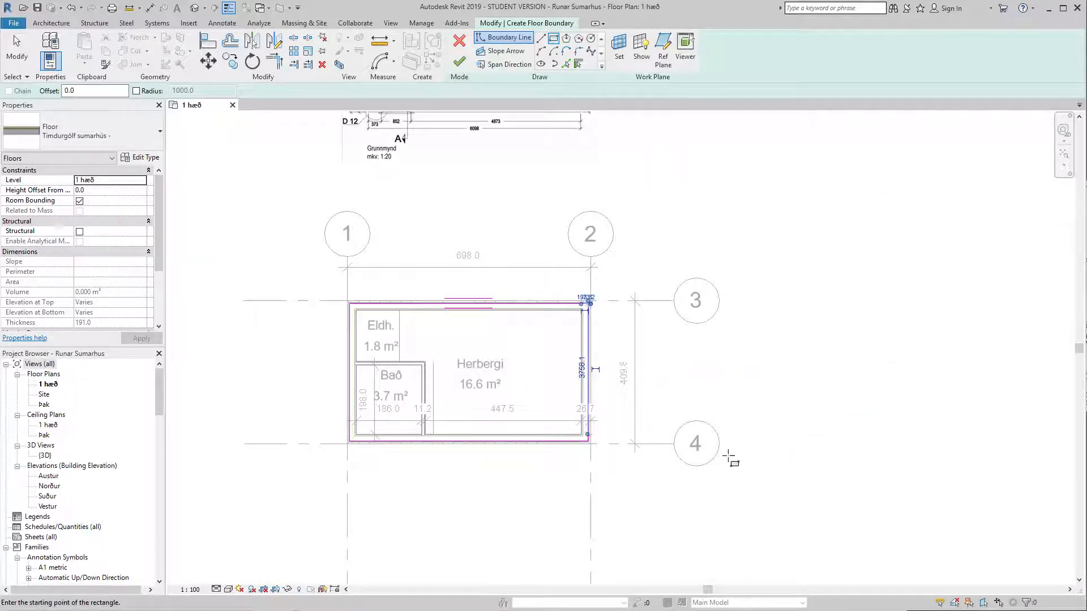
{"action": "left_click", "coordinate": [464, 62]}
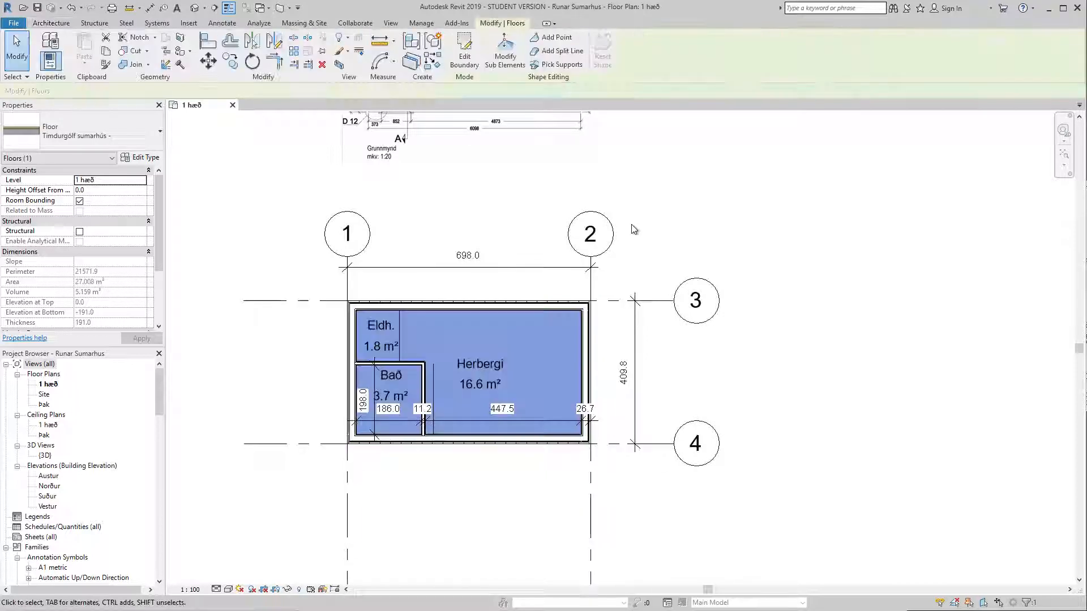
{"action": "left_click", "coordinate": [659, 238]}
{"action": "scroll", "coordinate": [442, 451], "scroll_direction": "up", "scroll_amount": 3}
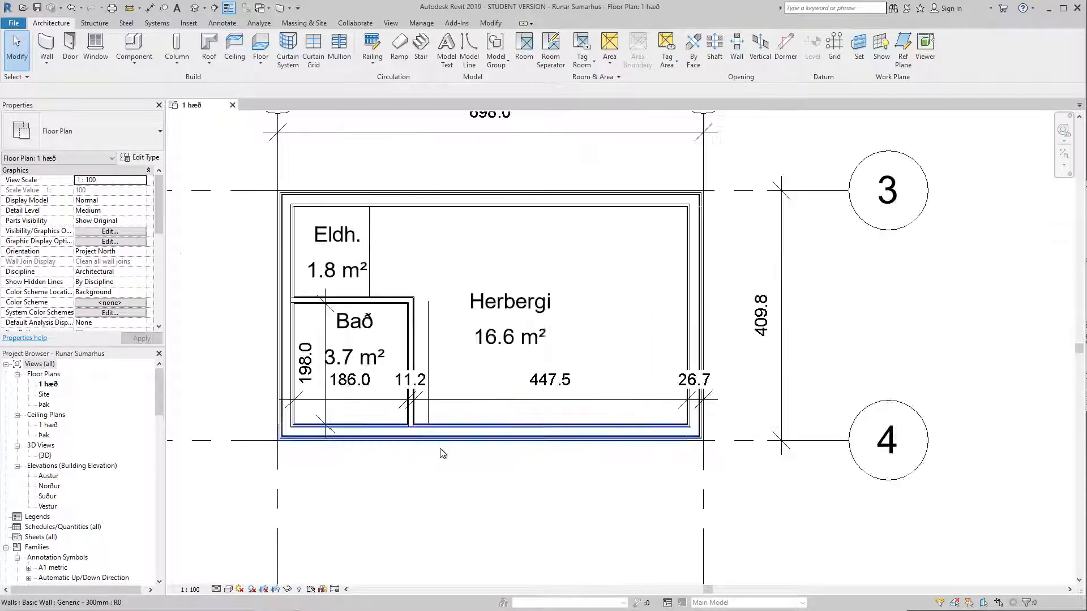
Open the default 3D view and turn off its section box.
{"action": "left_click", "coordinate": [196, 10]}
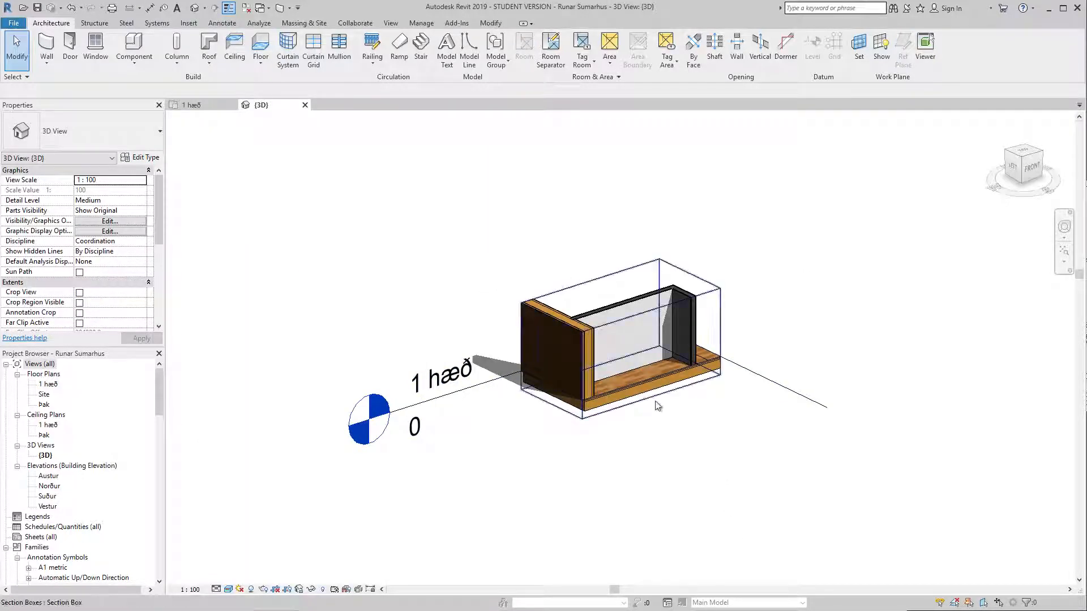
{"action": "scroll", "coordinate": [651, 413], "scroll_direction": "up", "scroll_amount": 2}
{"action": "scroll", "coordinate": [84, 320], "scroll_direction": "down", "scroll_amount": 2}
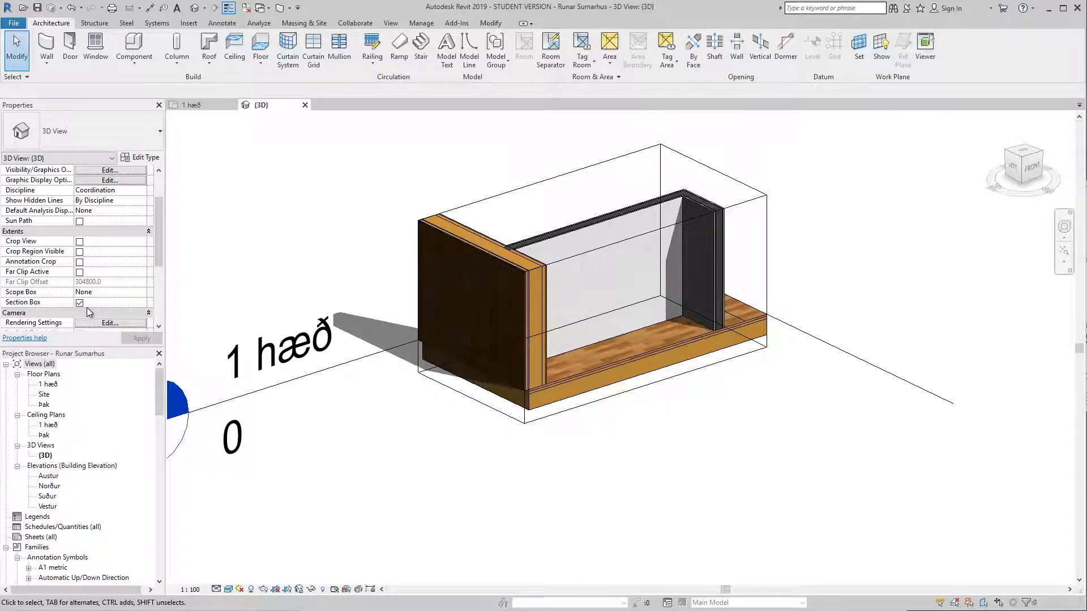
{"action": "left_click", "coordinate": [80, 304]}
Examine the new floor inside the house from above in the 3D view.
{"action": "scroll", "coordinate": [507, 474], "scroll_direction": "up", "scroll_amount": 5}
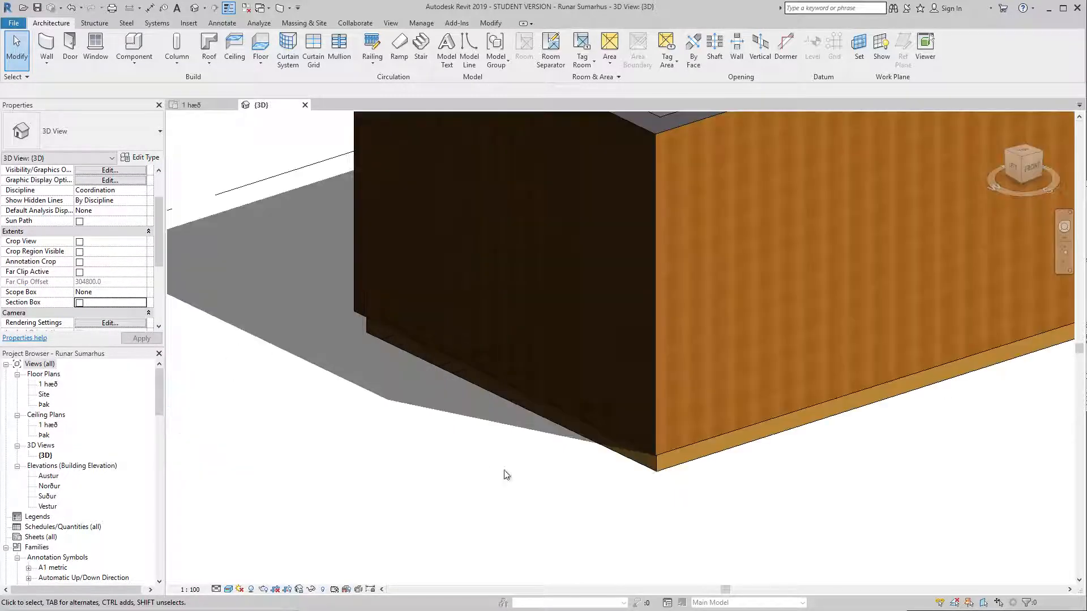
{"action": "scroll", "coordinate": [517, 480], "scroll_direction": "down", "scroll_amount": 6}
{"action": "middle_click_drag", "start_coordinate": [669, 536], "coordinate": [735, 264], "text": "shift"}
{"action": "scroll", "coordinate": [593, 257], "scroll_direction": "up", "scroll_amount": 2}
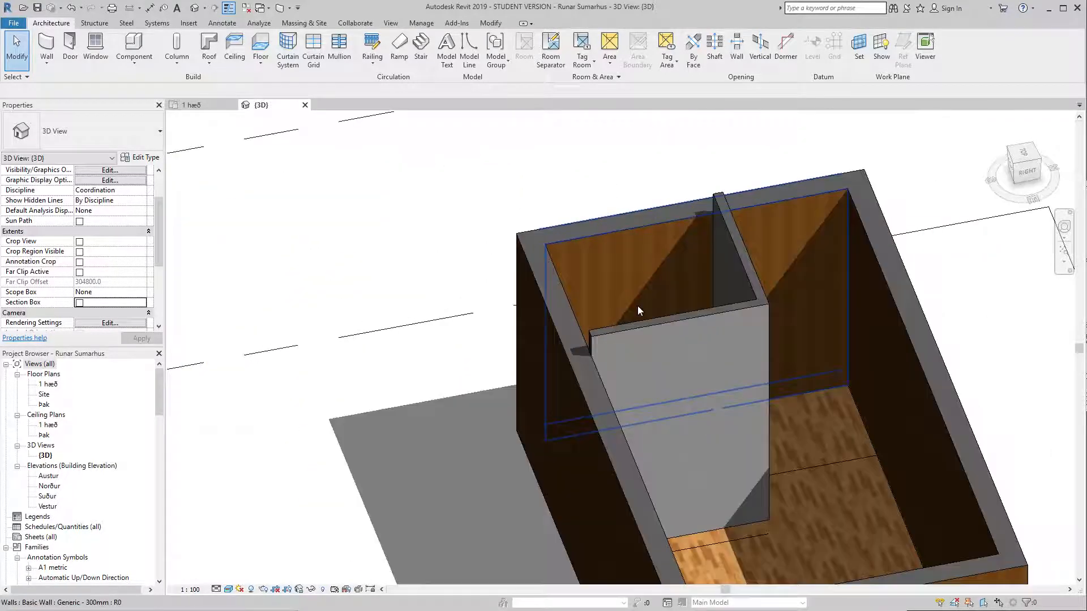
{"action": "left_click", "coordinate": [228, 589]}
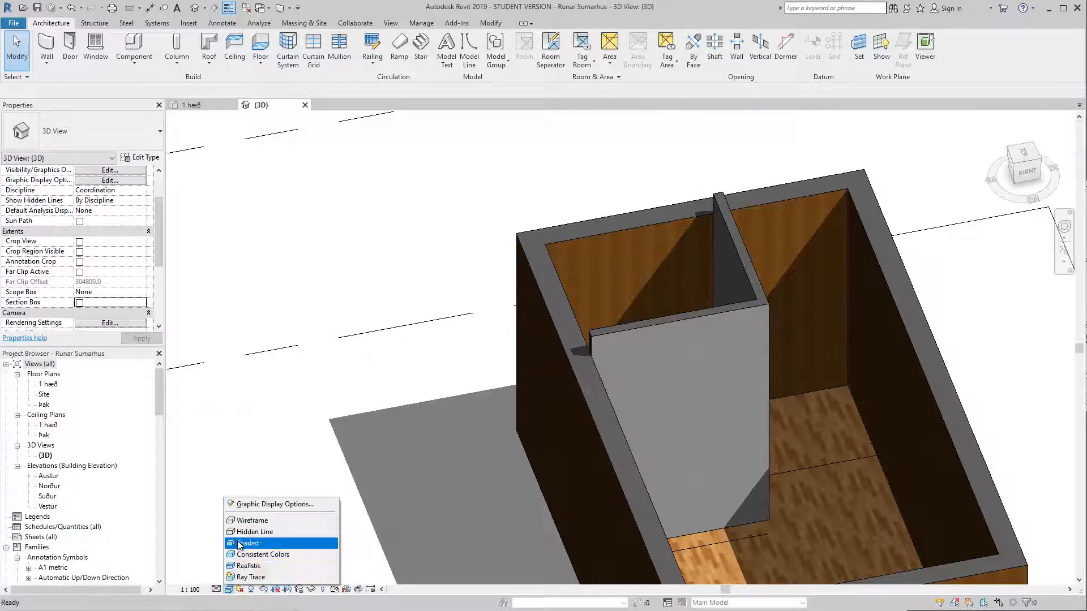
{"action": "scroll", "coordinate": [260, 416], "scroll_direction": "down", "scroll_amount": 2}
{"action": "middle_click_drag", "start_coordinate": [299, 434], "coordinate": [405, 430], "text": "shift"}
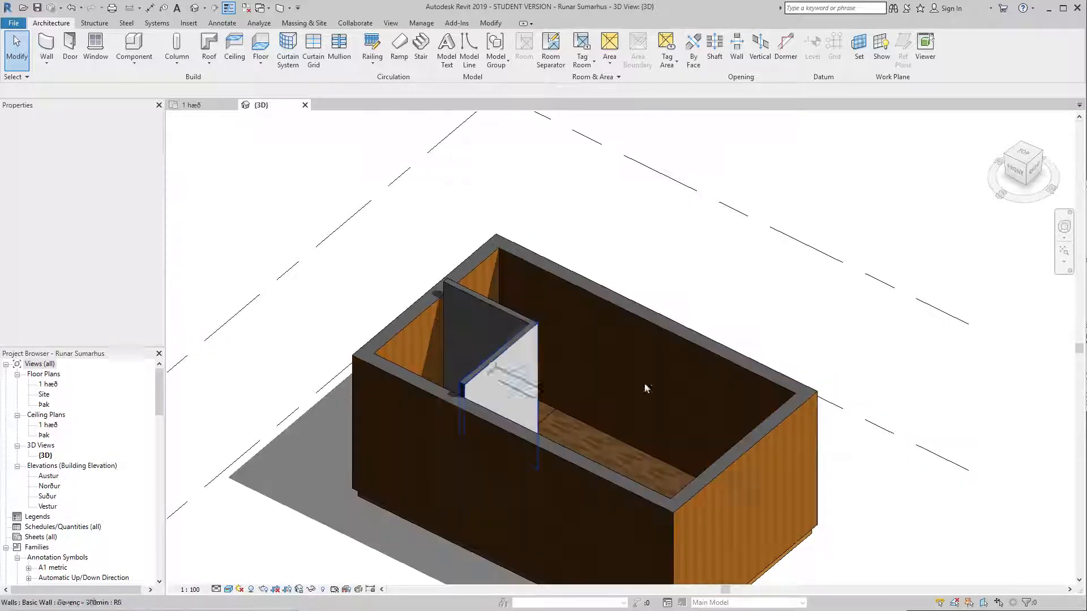
Examine from below how the floor's edge meets the bottom of the exterior walls.
{"action": "scroll", "coordinate": [528, 417], "scroll_direction": "down", "scroll_amount": 3}
{"action": "middle_click_drag", "start_coordinate": [600, 539], "coordinate": [461, 240]}
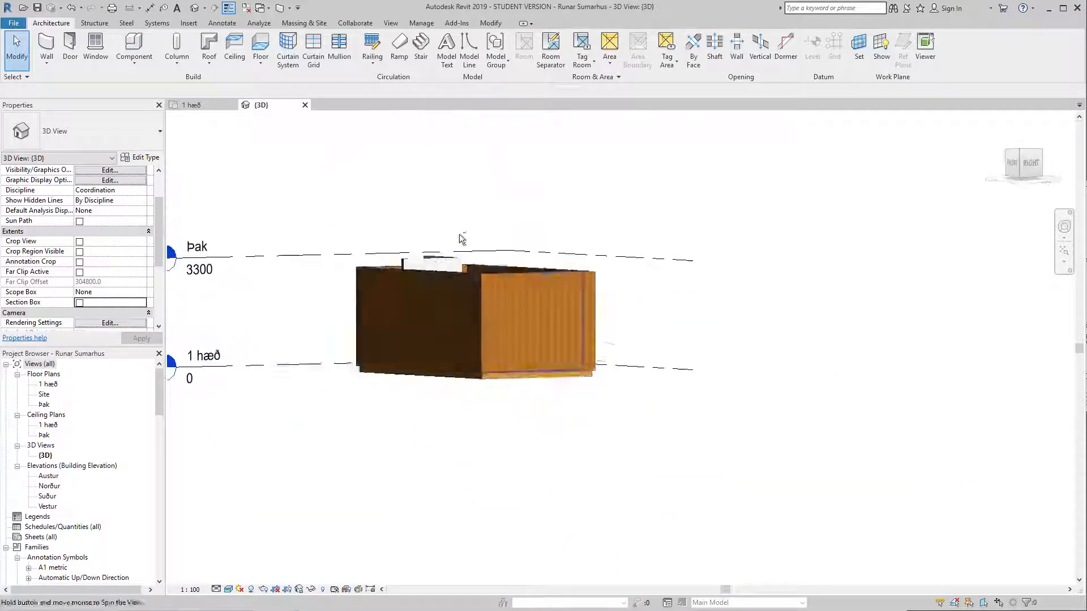
{"action": "scroll", "coordinate": [470, 374], "scroll_direction": "up", "scroll_amount": 5}
{"action": "left_click", "coordinate": [483, 345]}
{"action": "scroll", "coordinate": [478, 442], "scroll_direction": "down", "scroll_amount": 1}
{"action": "middle_click_drag", "start_coordinate": [478, 441], "coordinate": [550, 358], "text": "shift"}
{"action": "left_click", "coordinate": [692, 468]}
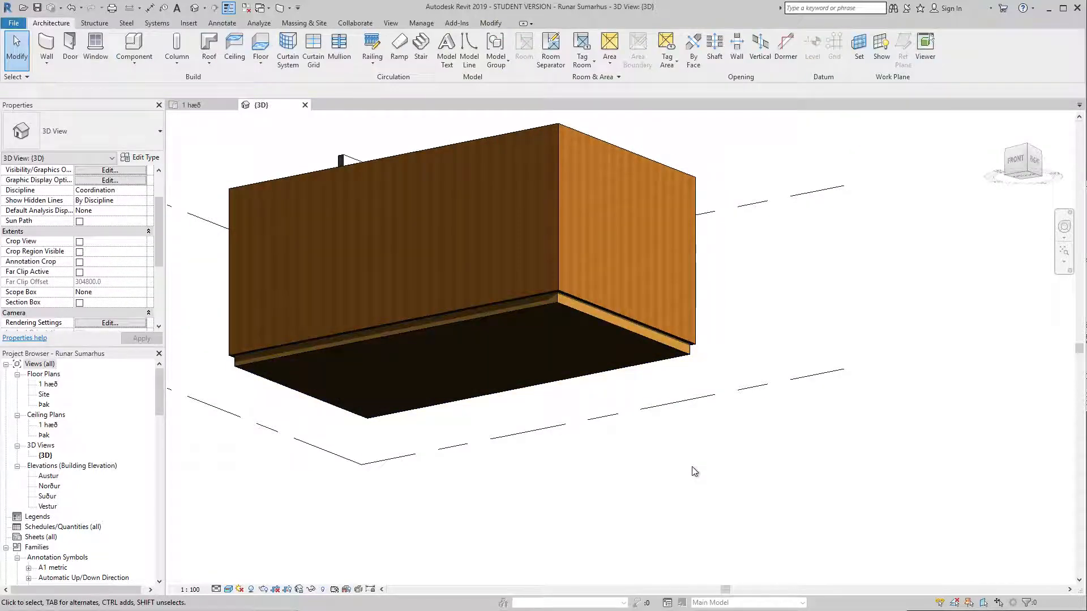
{"action": "scroll", "coordinate": [197, 368], "scroll_direction": "up", "scroll_amount": 5}
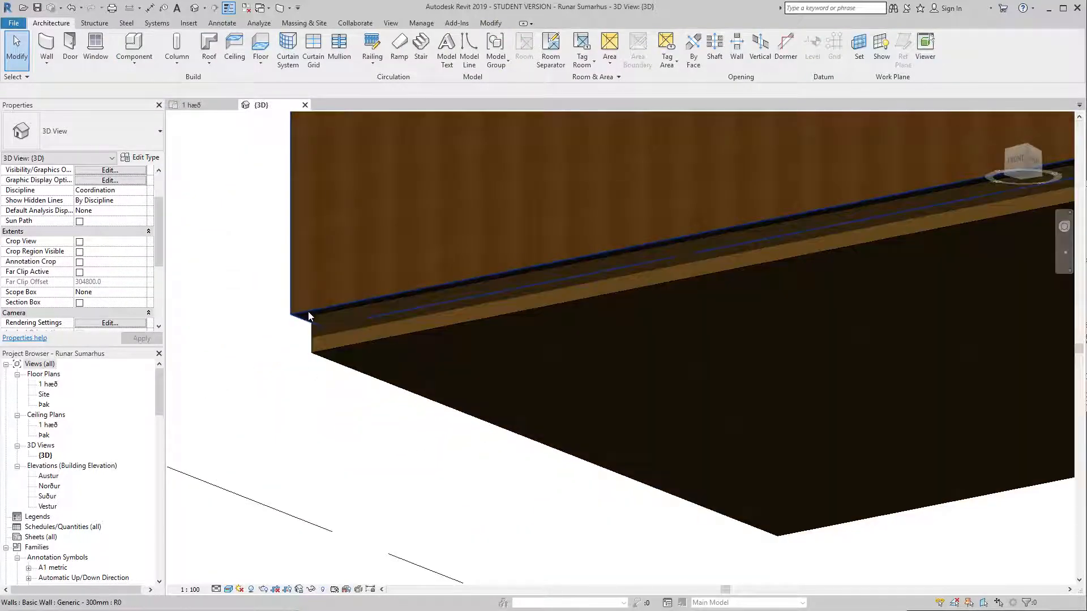
{"action": "scroll", "coordinate": [299, 380], "scroll_direction": "down", "scroll_amount": 6}
{"action": "middle_click_drag", "start_coordinate": [298, 380], "coordinate": [520, 494], "text": "shift"}
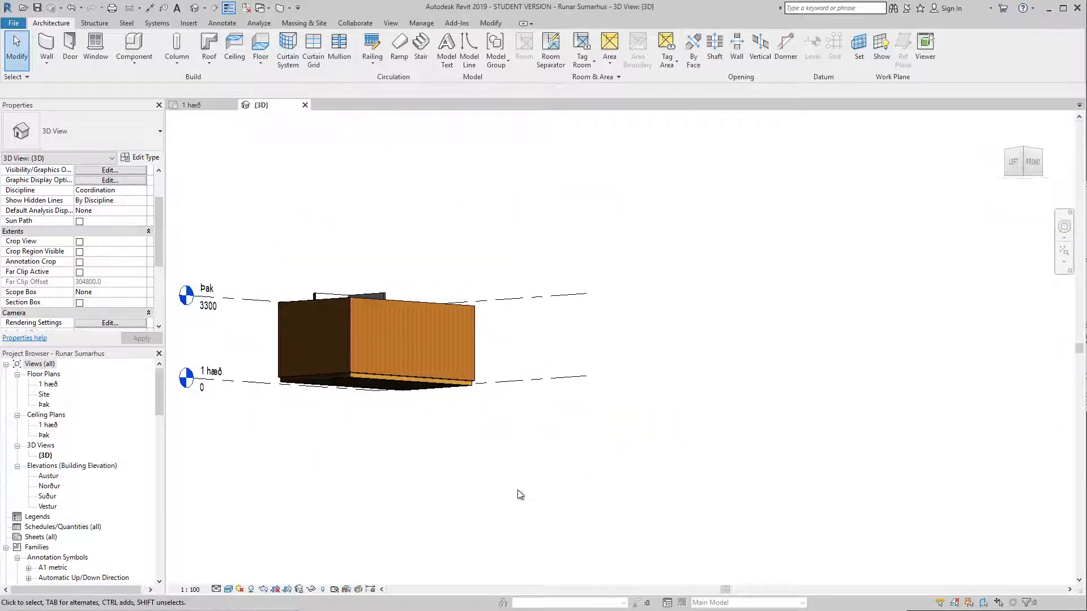
Select the front exterior wall and open the layer structure of its Generic - 300mm type for editing.
{"action": "left_click", "coordinate": [349, 368]}
{"action": "scroll", "coordinate": [351, 382], "scroll_direction": "up", "scroll_amount": 3}
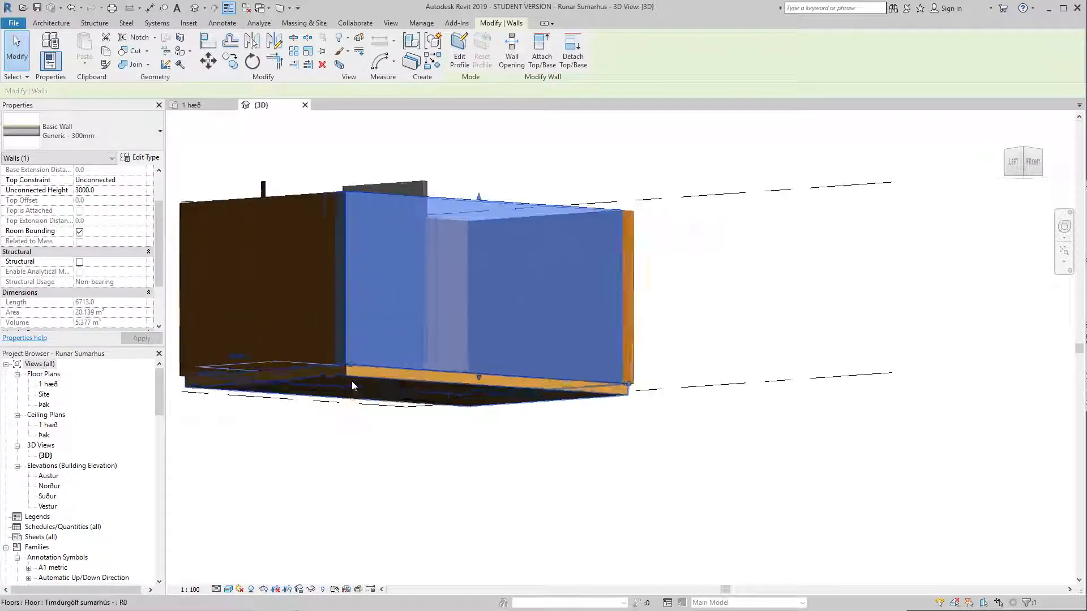
{"action": "left_click", "coordinate": [140, 160]}
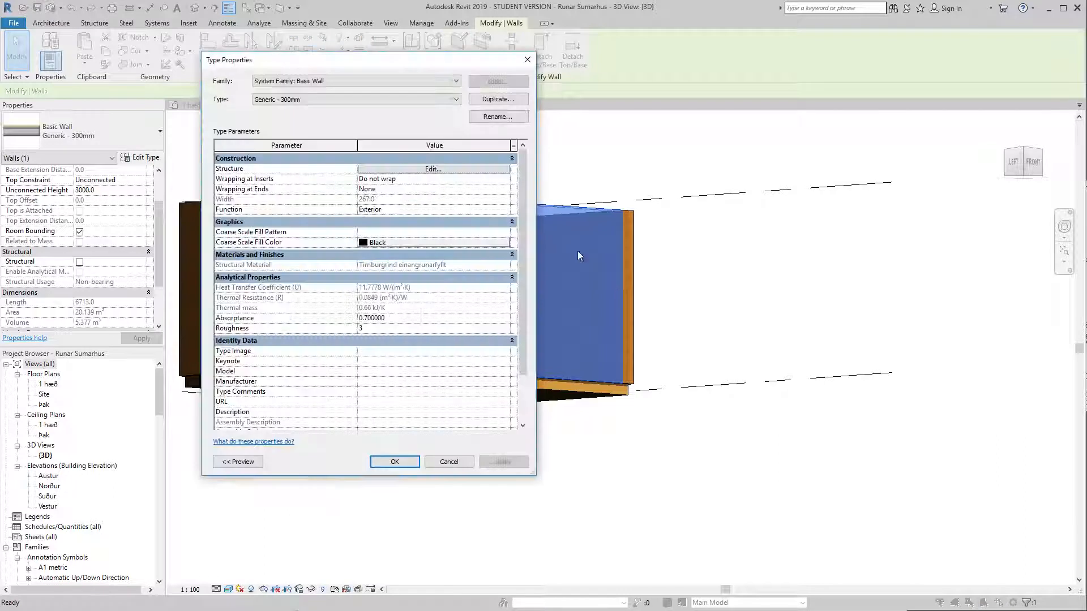
{"action": "left_click", "coordinate": [450, 169]}
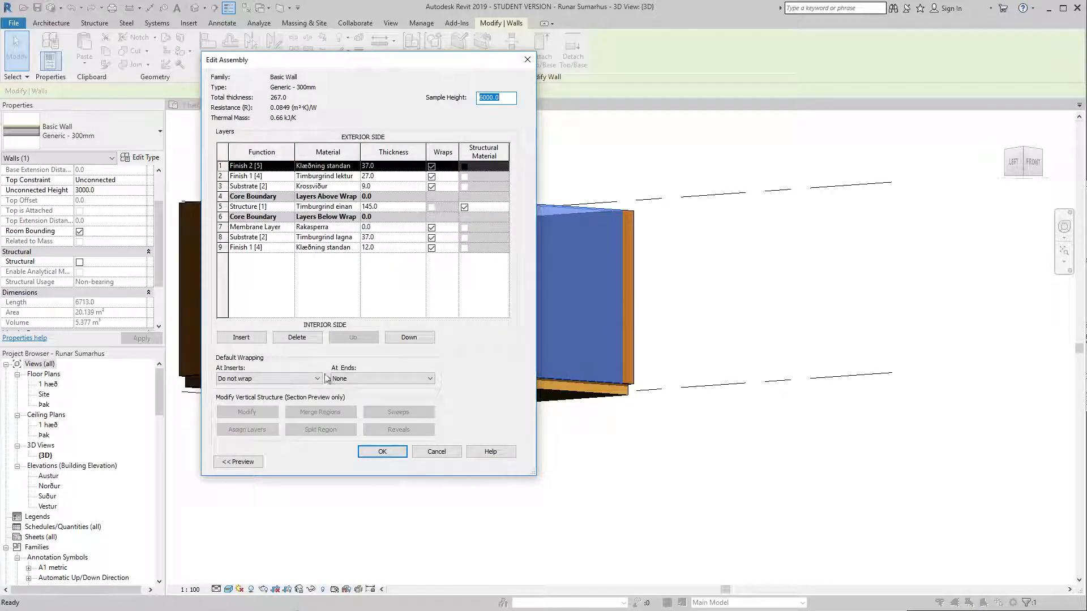
Show the wall assembly preview as a section, focused on the lower end of the wall layers.
{"action": "left_click", "coordinate": [243, 463]}
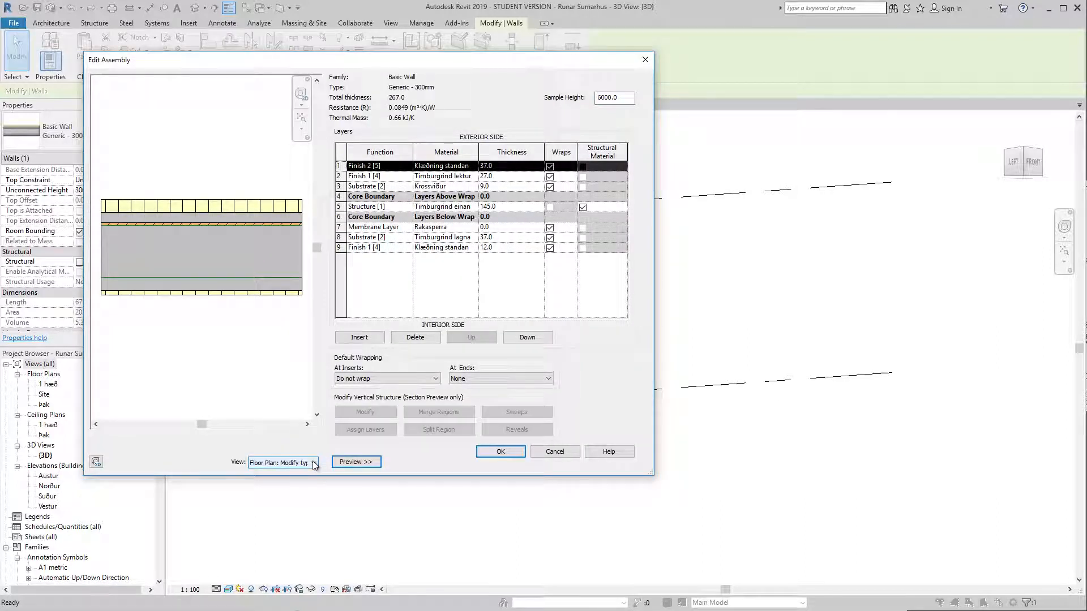
{"action": "left_click", "coordinate": [311, 463]}
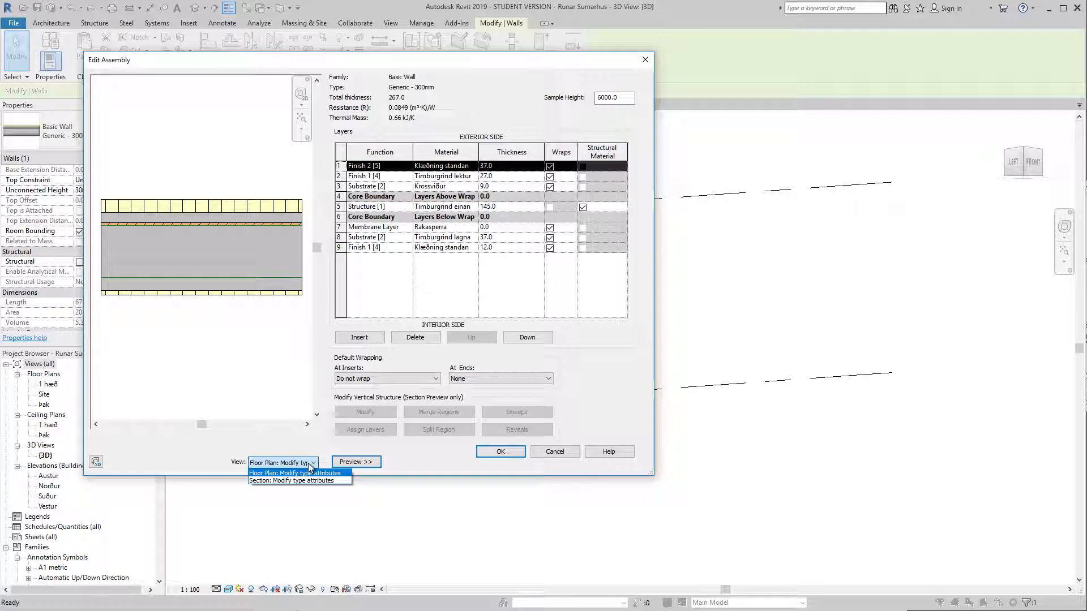
{"action": "left_click", "coordinate": [308, 465]}
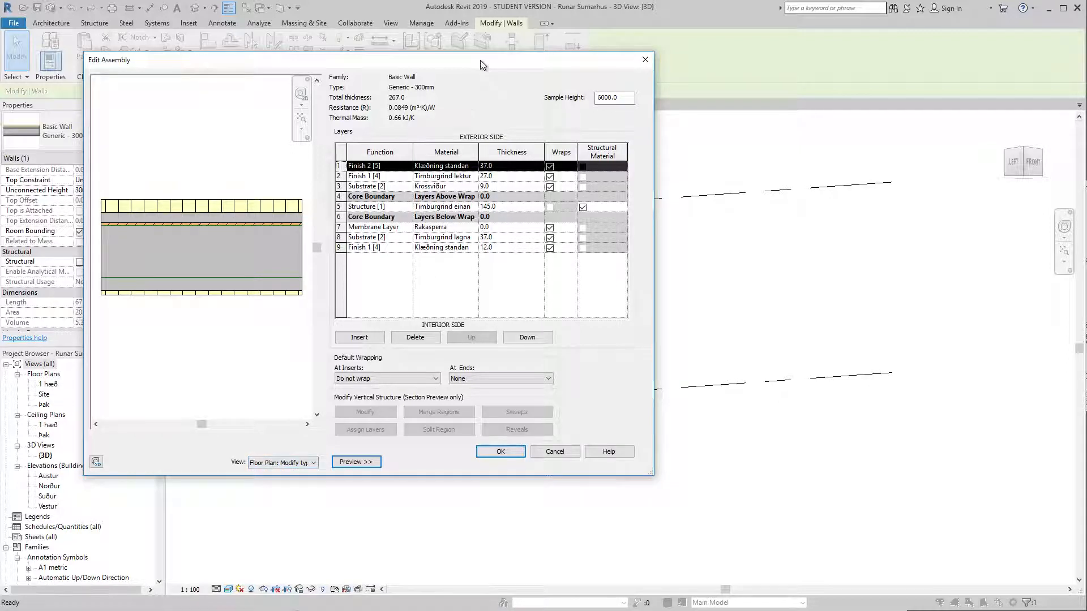
{"action": "left_click_drag", "start_coordinate": [482, 64], "coordinate": [611, 60]}
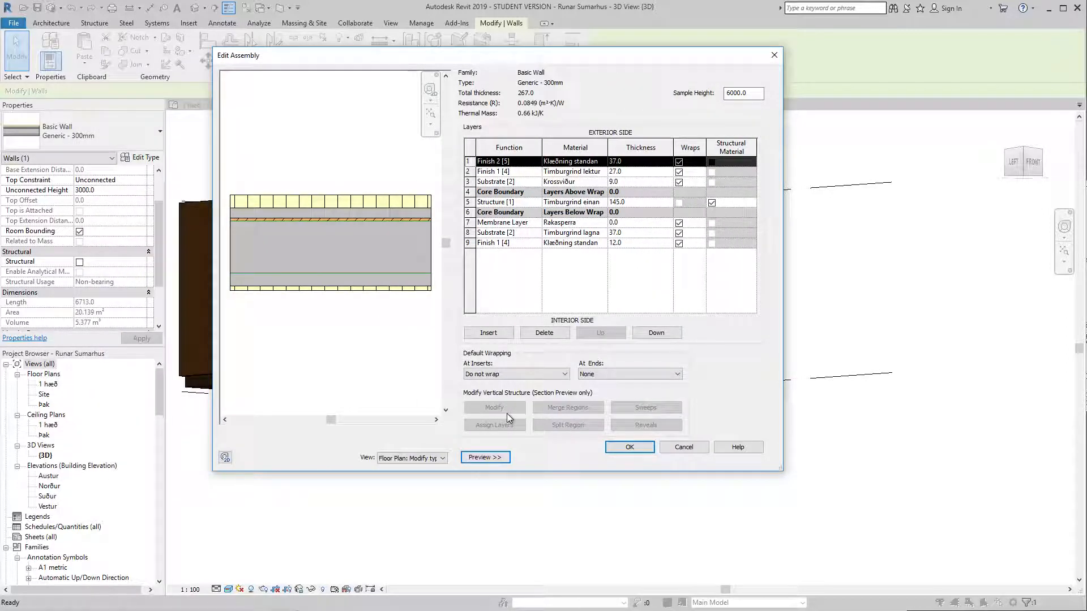
{"action": "left_click", "coordinate": [411, 460]}
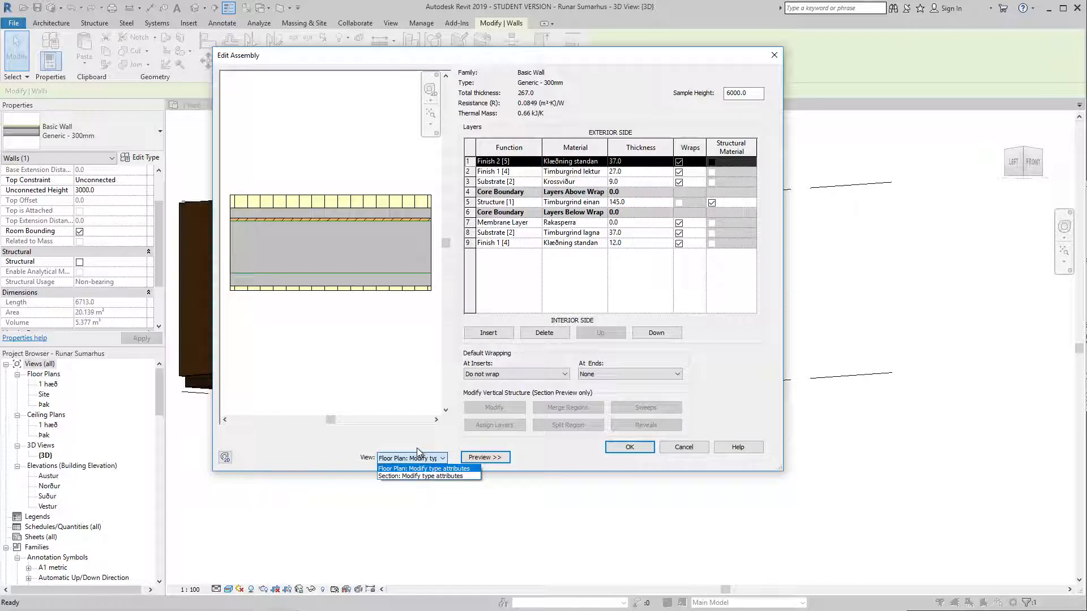
{"action": "left_click", "coordinate": [423, 477]}
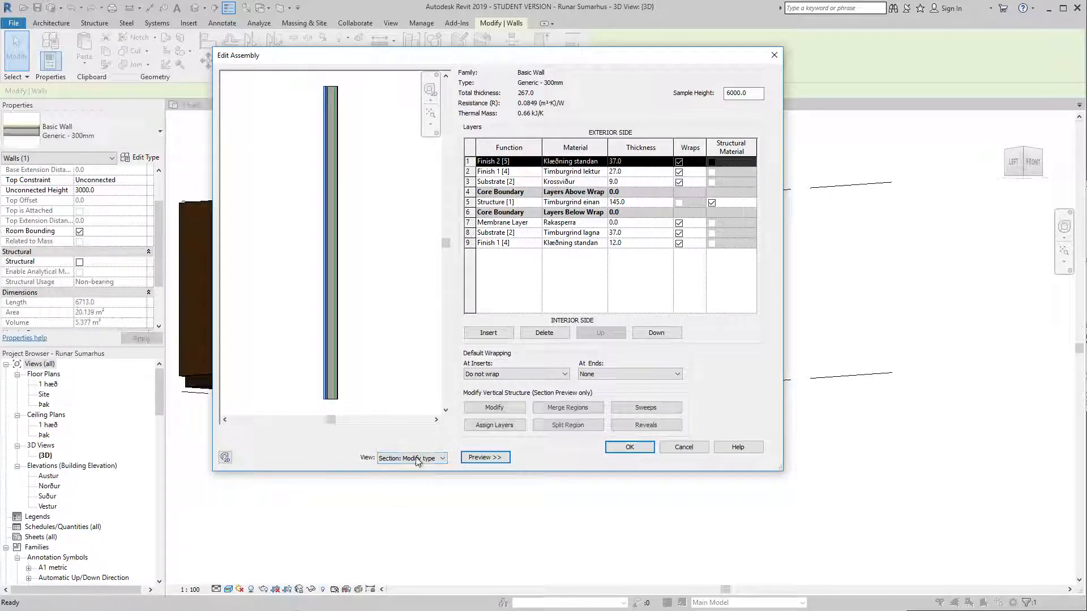
{"action": "scroll", "coordinate": [369, 319], "scroll_direction": "down", "scroll_amount": 2}
{"action": "scroll", "coordinate": [365, 321], "scroll_direction": "up", "scroll_amount": 3}
{"action": "scroll", "coordinate": [364, 321], "scroll_direction": "up", "scroll_amount": 5}
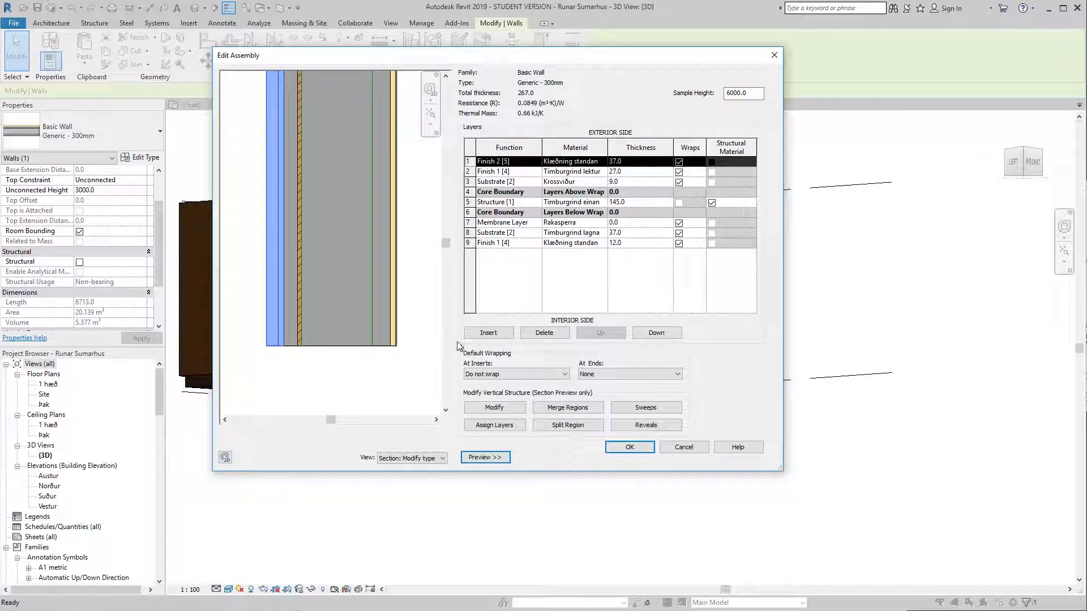
Unlock the bottom edges of the two outermost wall layers, the 37 mm and 27 mm finishes, and apply the type changes.
{"action": "left_click", "coordinate": [495, 408]}
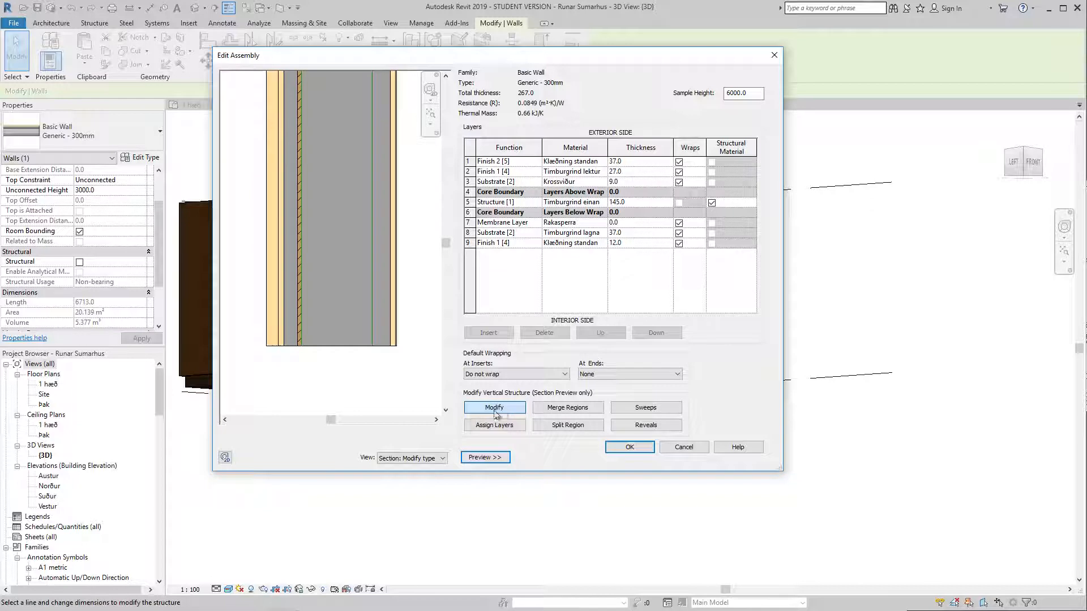
{"action": "middle_click_drag", "start_coordinate": [278, 351], "coordinate": [317, 357]}
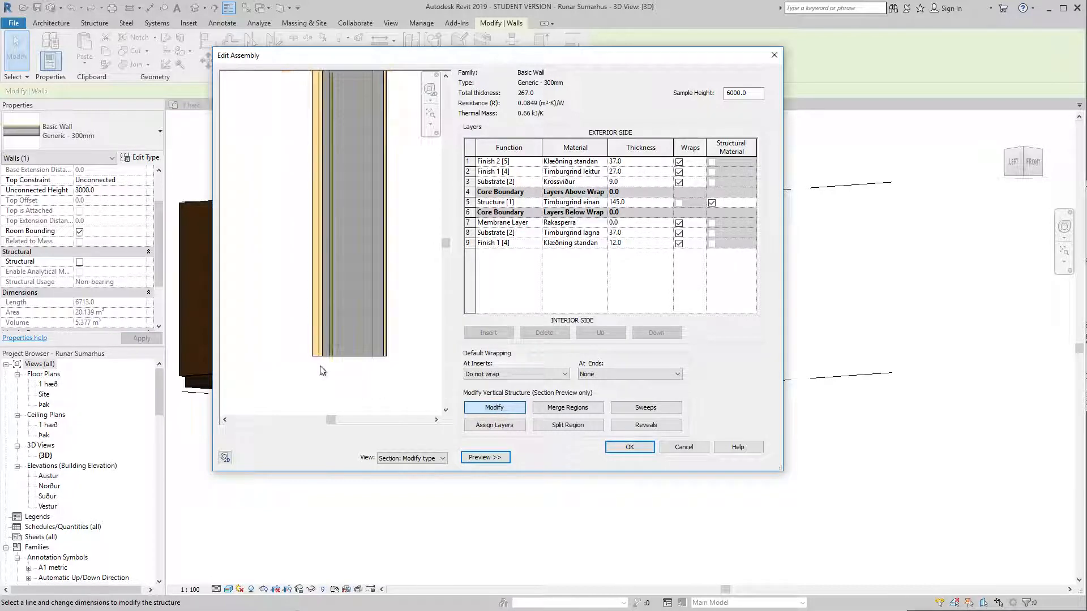
{"action": "scroll", "coordinate": [312, 352], "scroll_direction": "up", "scroll_amount": 3}
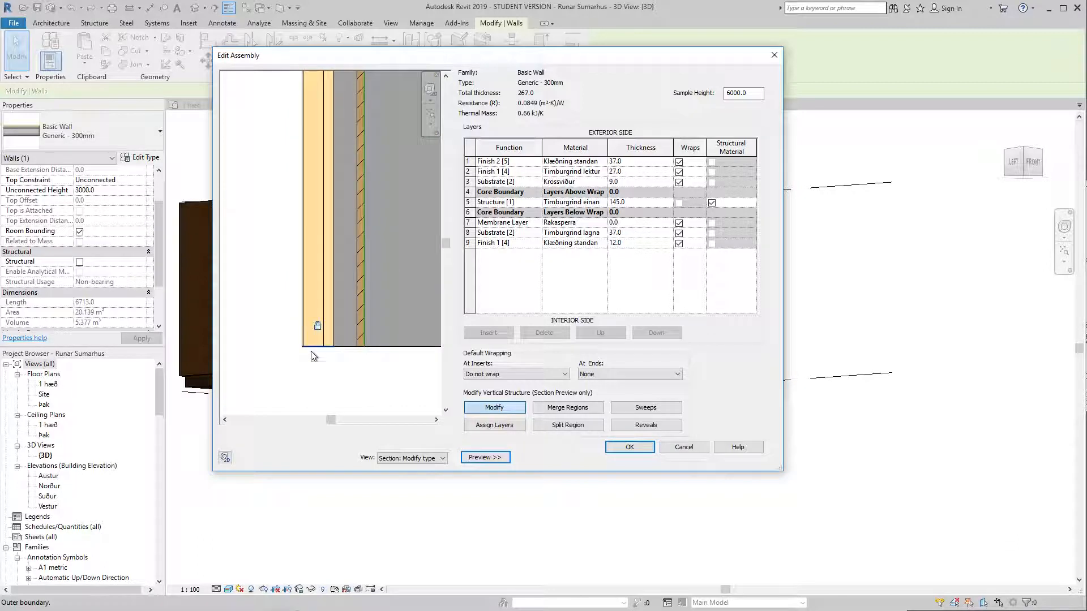
{"action": "scroll", "coordinate": [312, 356], "scroll_direction": "up", "scroll_amount": 1}
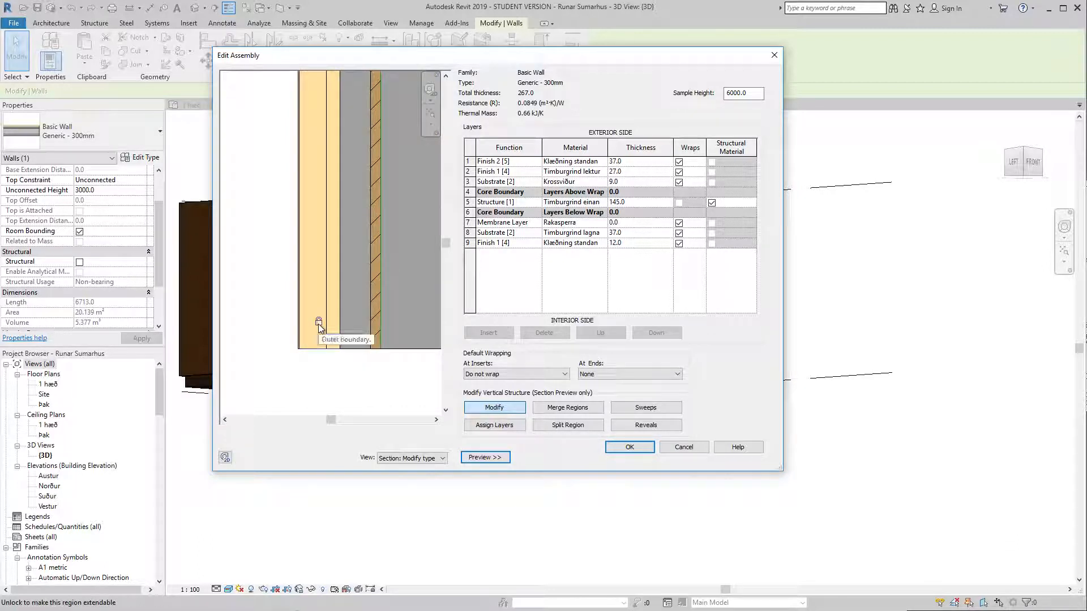
{"action": "left_click", "coordinate": [318, 322]}
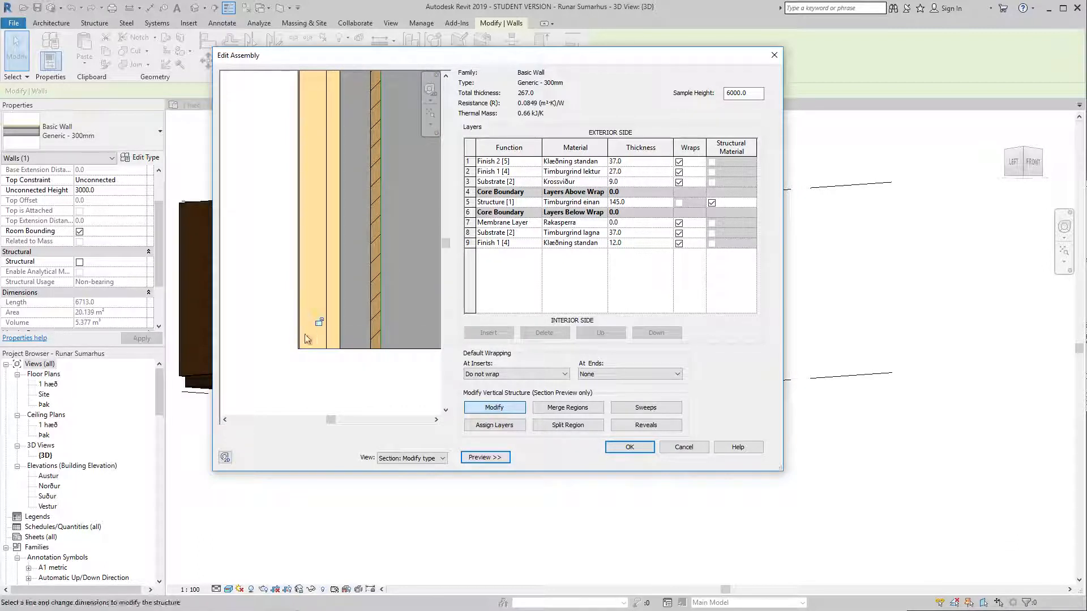
{"action": "left_click", "coordinate": [358, 352]}
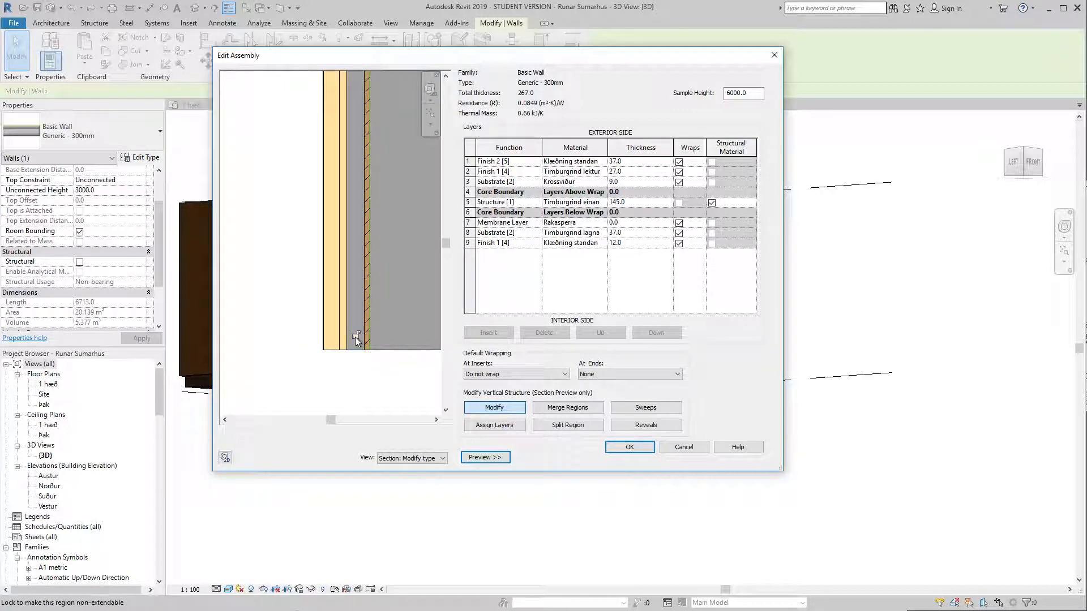
{"action": "left_click", "coordinate": [627, 448]}
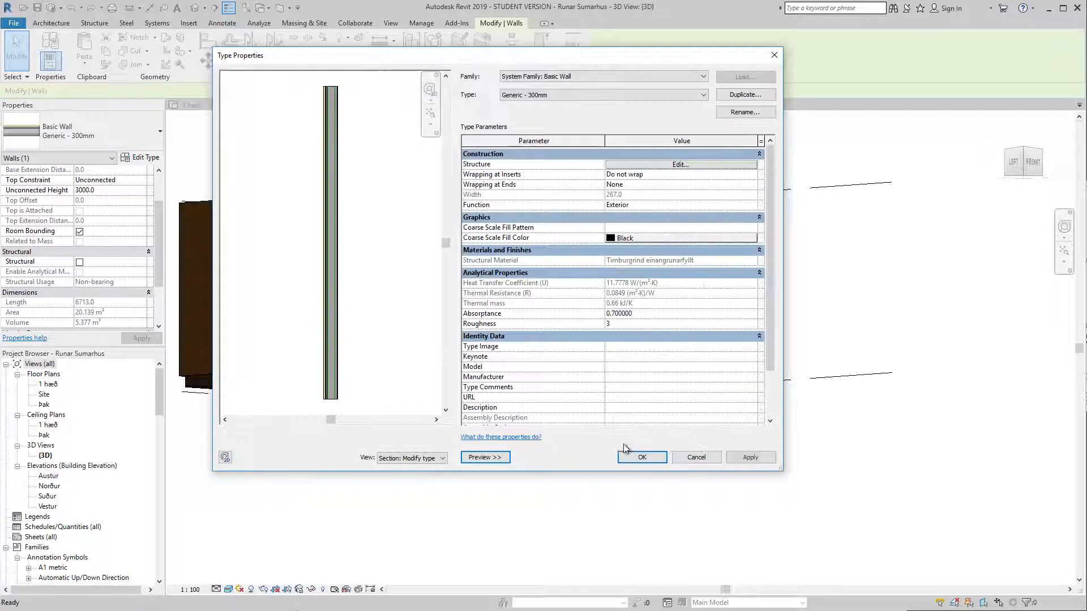
{"action": "left_click", "coordinate": [631, 454]}
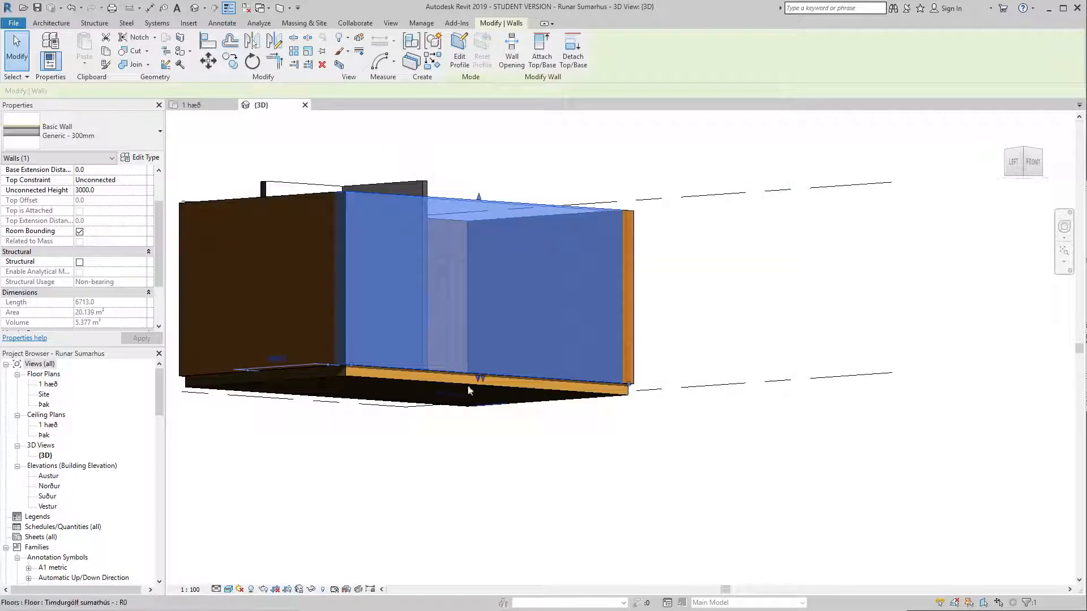
Stretch the front wall's unlocked outer layers down to the underside of the timber floor.
{"action": "scroll", "coordinate": [622, 456], "scroll_direction": "up", "scroll_amount": 5}
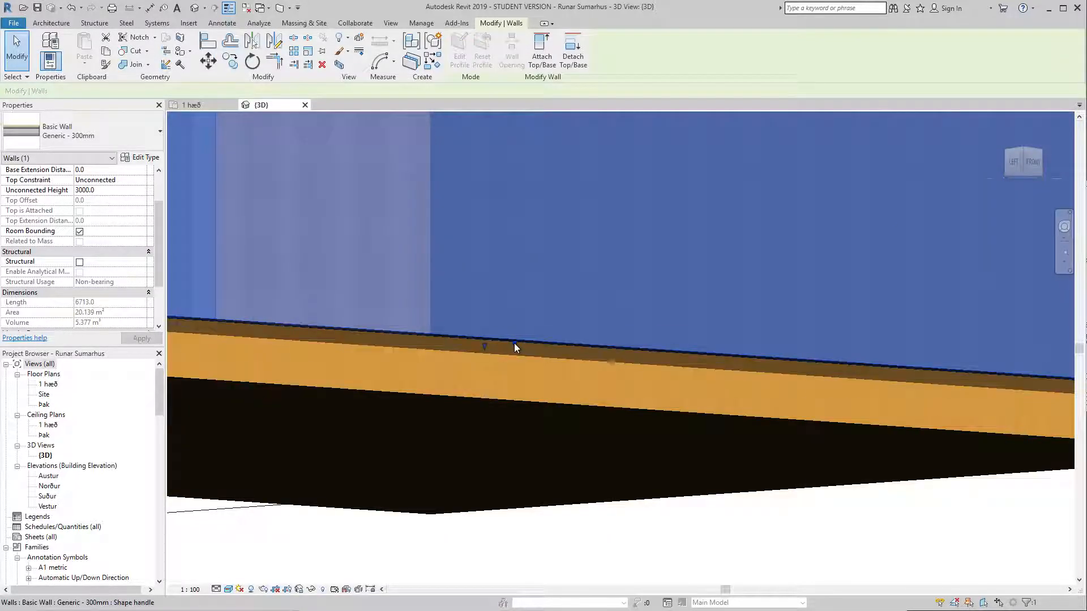
{"action": "scroll", "coordinate": [674, 401], "scroll_direction": "down", "scroll_amount": 1}
{"action": "scroll", "coordinate": [673, 402], "scroll_direction": "down", "scroll_amount": 4}
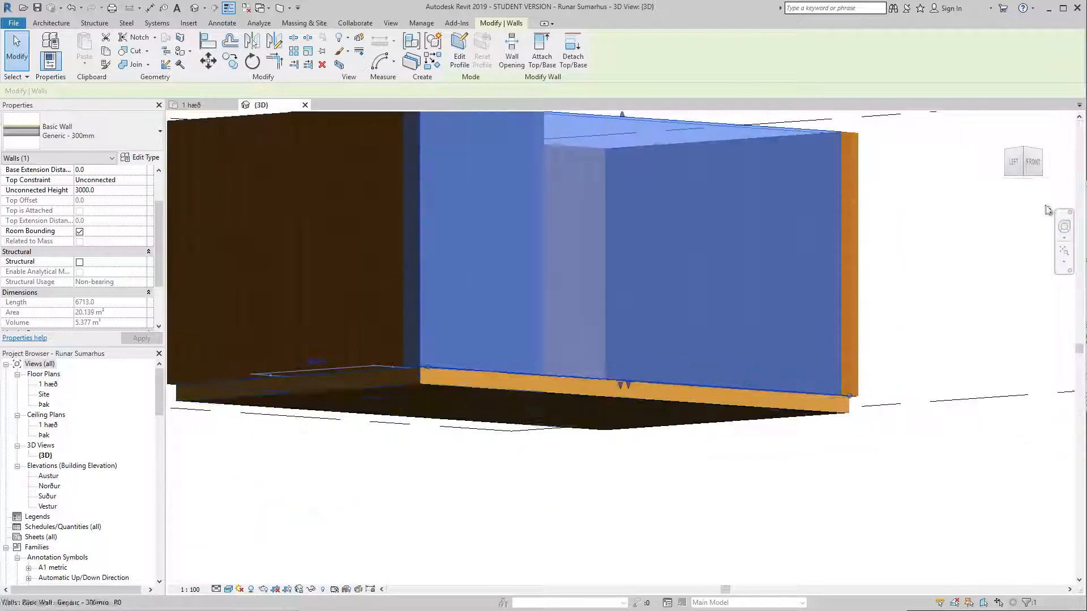
{"action": "left_click", "coordinate": [1014, 162]}
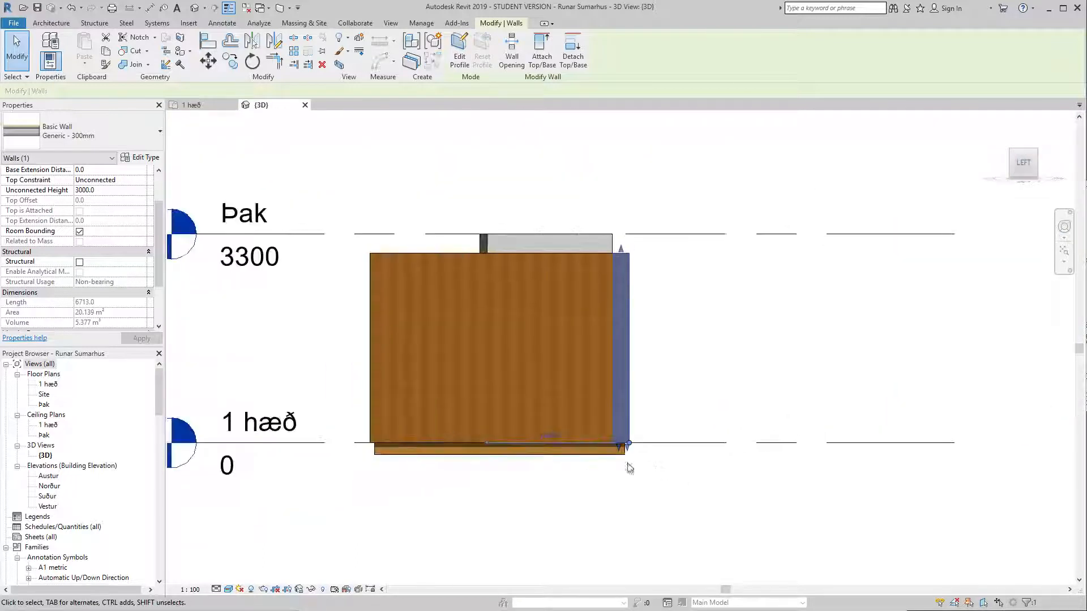
{"action": "scroll", "coordinate": [627, 440], "scroll_direction": "up", "scroll_amount": 5}
{"action": "scroll", "coordinate": [605, 408], "scroll_direction": "up", "scroll_amount": 3}
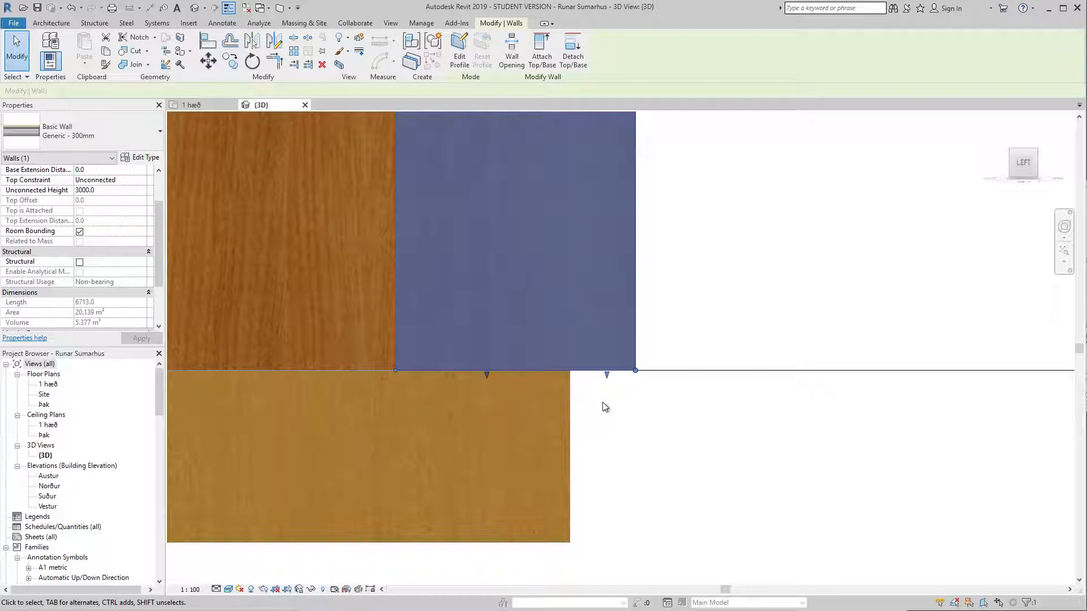
{"action": "left_click_drag", "start_coordinate": [604, 393], "coordinate": [565, 542]}
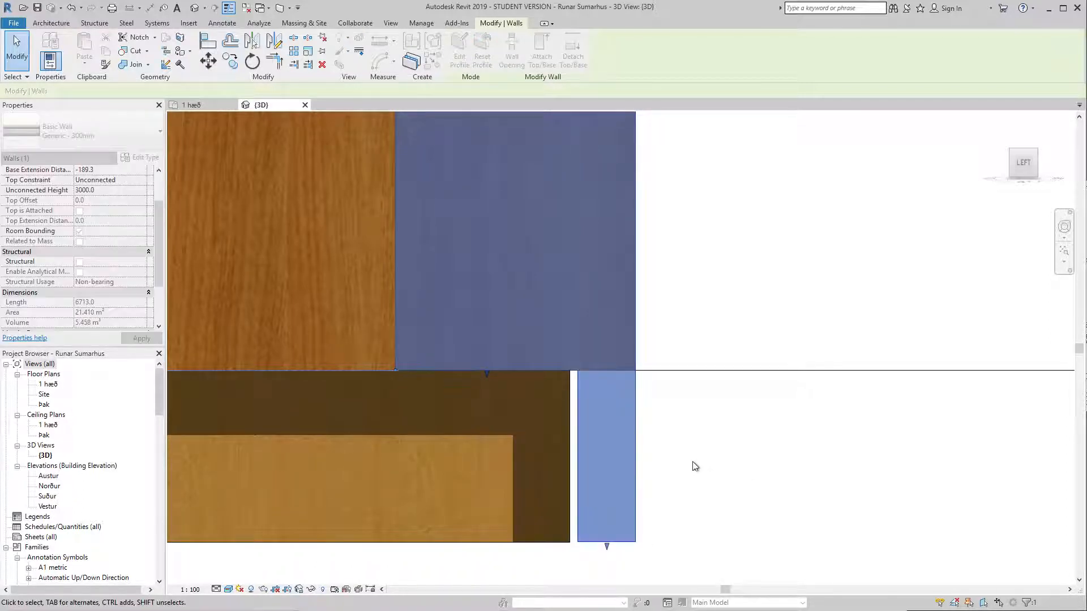
{"action": "left_click", "coordinate": [693, 461]}
Set the front wall's base extension distance to -190 mm.
{"action": "middle_click_drag", "start_coordinate": [695, 460], "coordinate": [760, 444], "text": "shift"}
{"action": "left_click", "coordinate": [684, 420]}
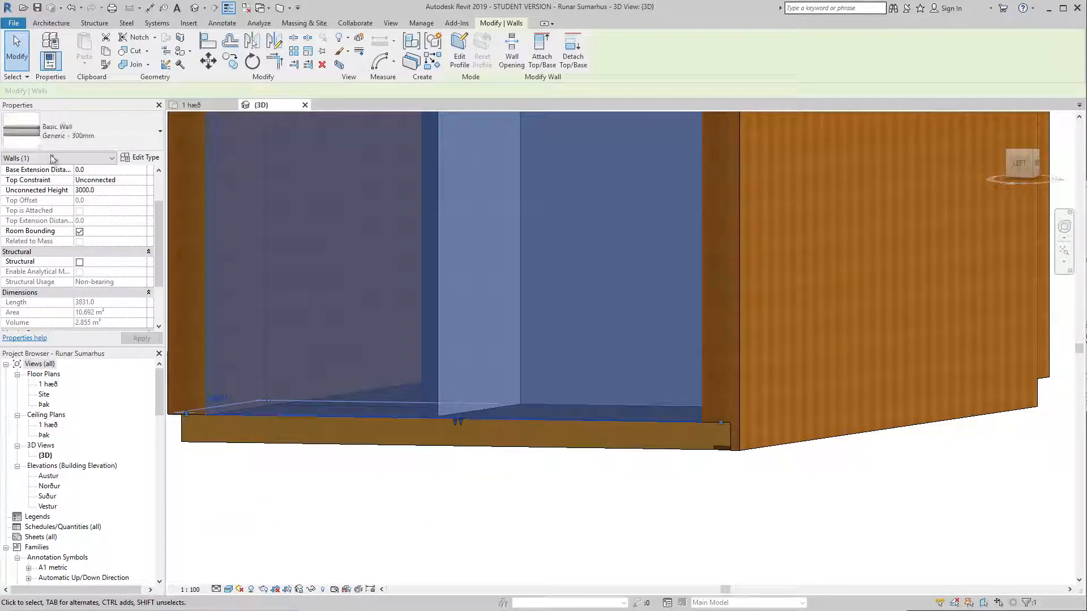
{"action": "scroll", "coordinate": [111, 204], "scroll_direction": "down", "scroll_amount": 4}
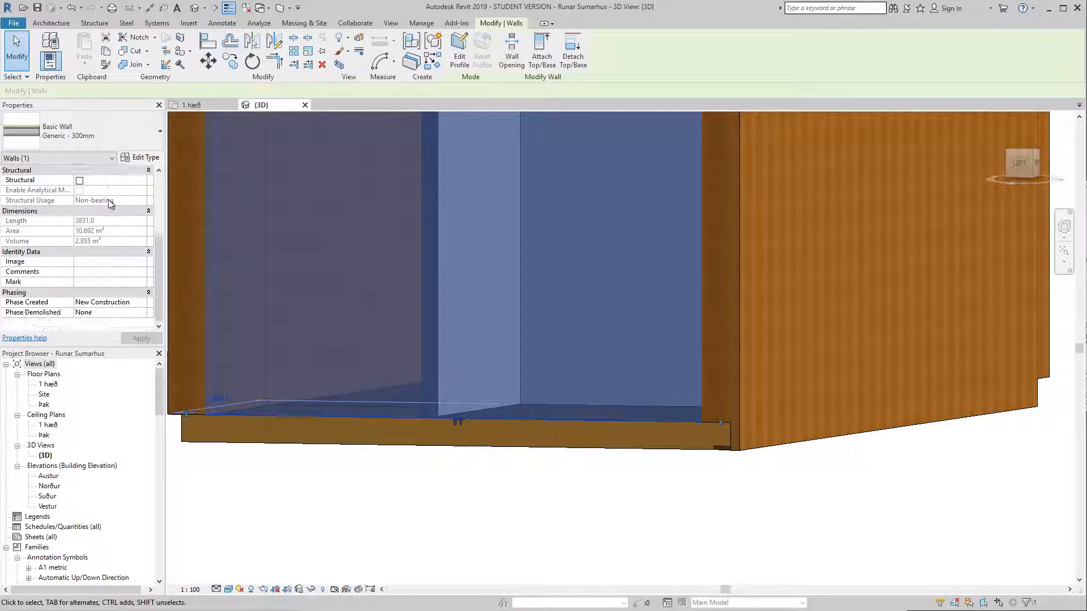
{"action": "left_click", "coordinate": [400, 510]}
{"action": "left_click", "coordinate": [750, 451]}
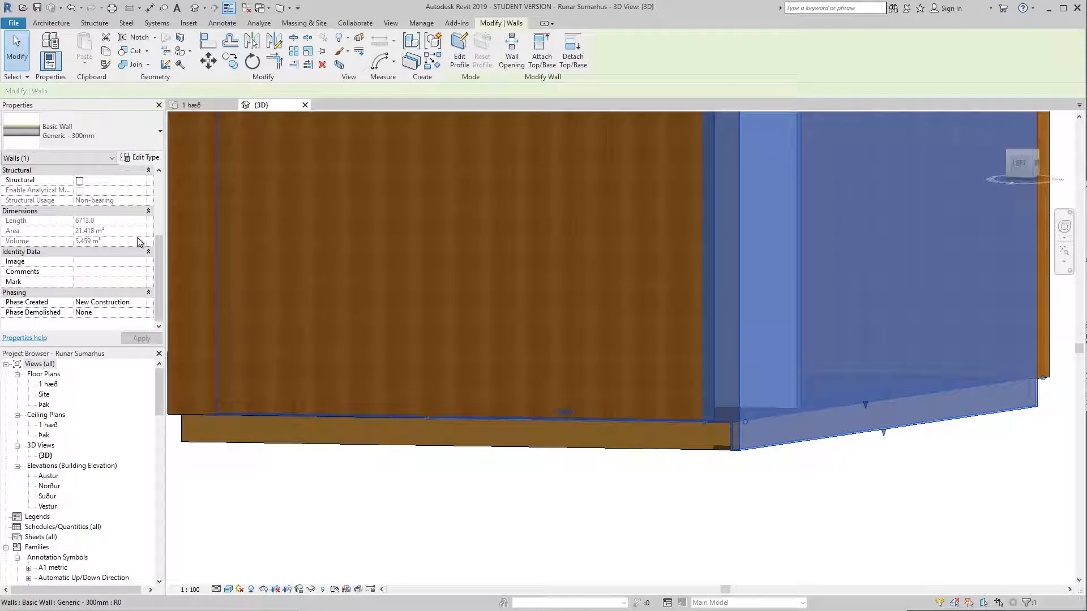
{"action": "scroll", "coordinate": [140, 242], "scroll_direction": "up", "scroll_amount": 5}
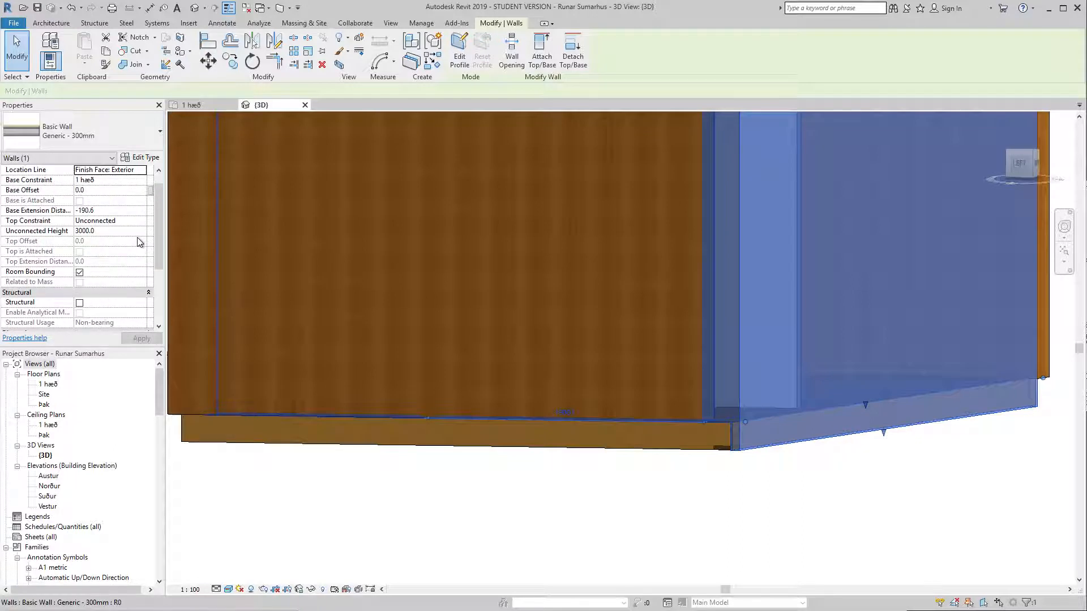
{"action": "scroll", "coordinate": [140, 242], "scroll_direction": "up", "scroll_amount": 1}
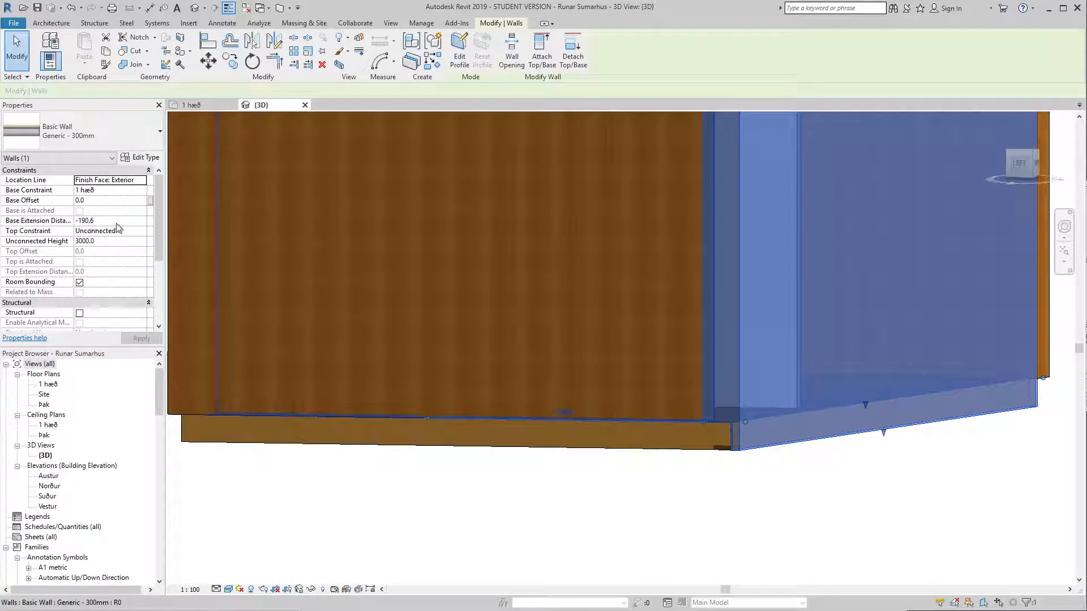
{"action": "left_click", "coordinate": [115, 223]}
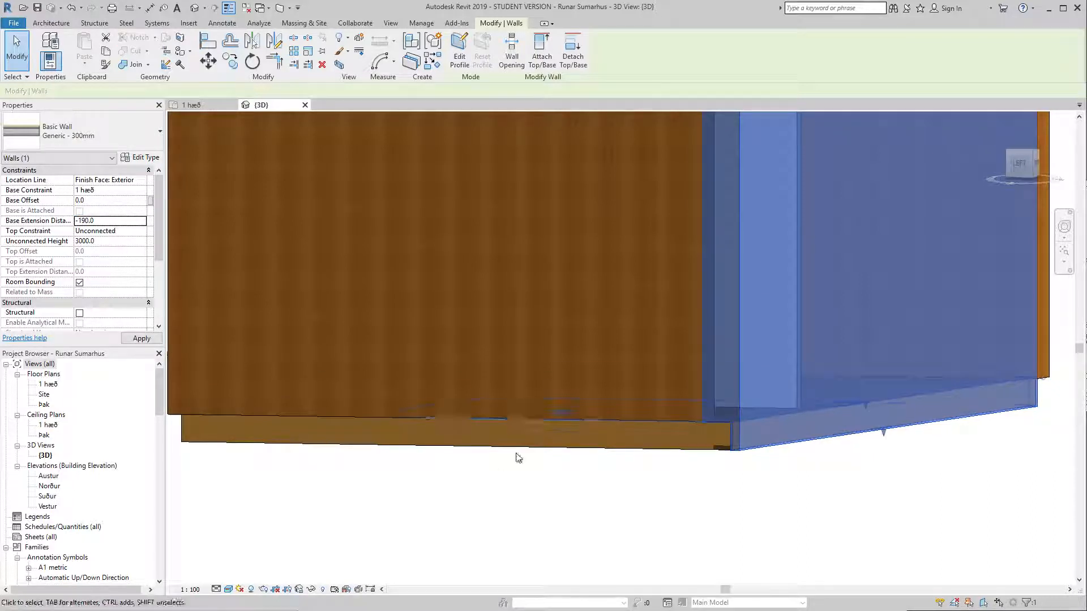
Select all Generic - 300mm walls in the entire project and set their base extension distance to -190 mm.
{"action": "left_click", "coordinate": [524, 424]}
{"action": "scroll", "coordinate": [398, 480], "scroll_direction": "down", "scroll_amount": 2}
{"action": "middle_click_drag", "start_coordinate": [339, 496], "coordinate": [488, 514], "text": "shift"}
{"action": "scroll", "coordinate": [489, 515], "scroll_direction": "down", "scroll_amount": 1}
{"action": "middle_click_drag", "start_coordinate": [306, 262], "coordinate": [538, 263]}
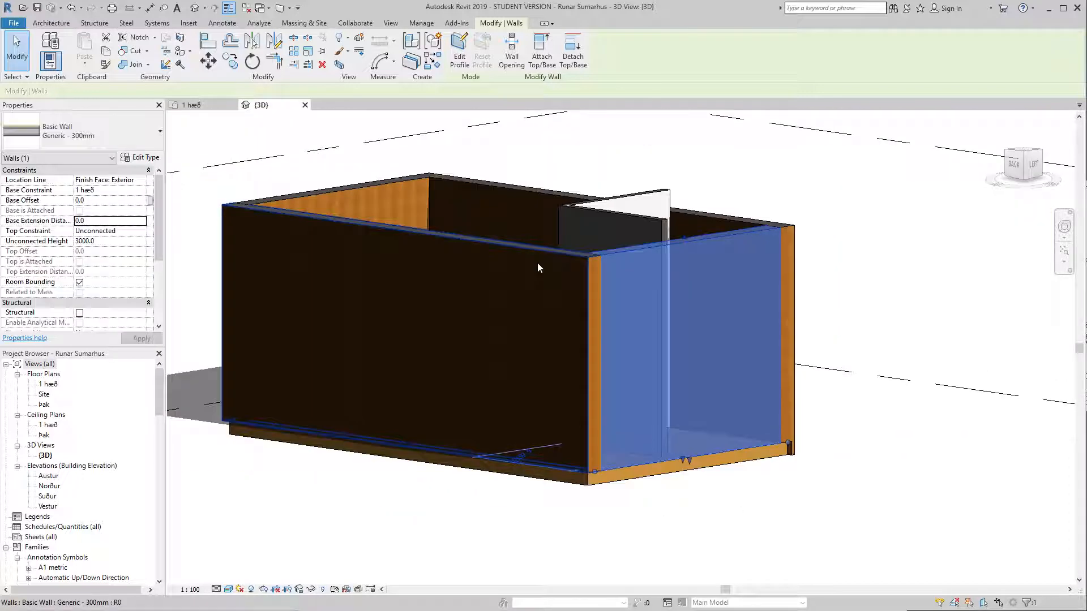
{"action": "right_click", "coordinate": [649, 272]}
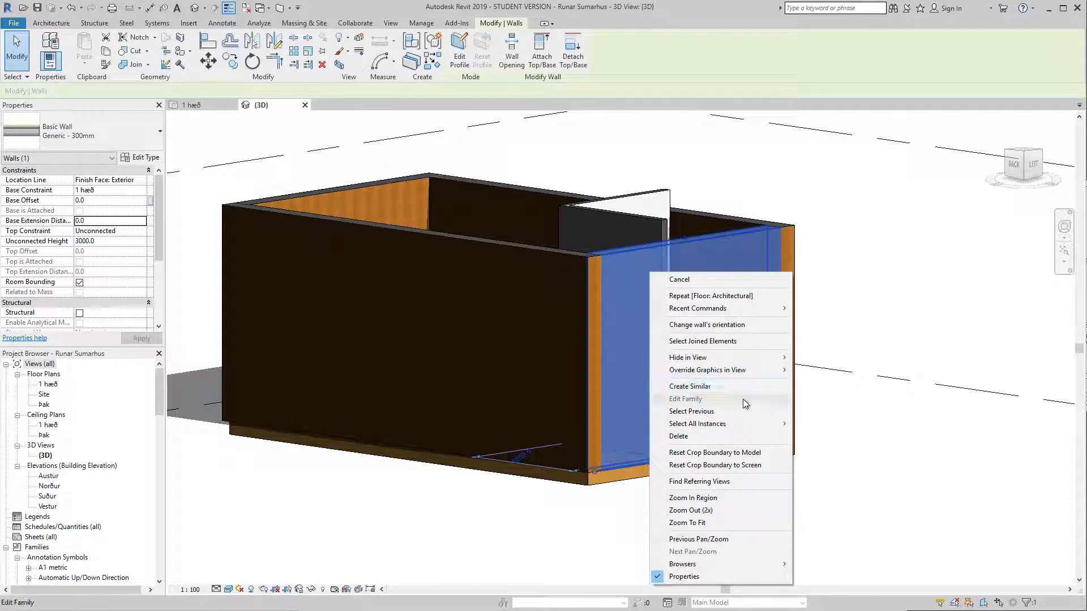
{"action": "mouse_move", "coordinate": [746, 423]}
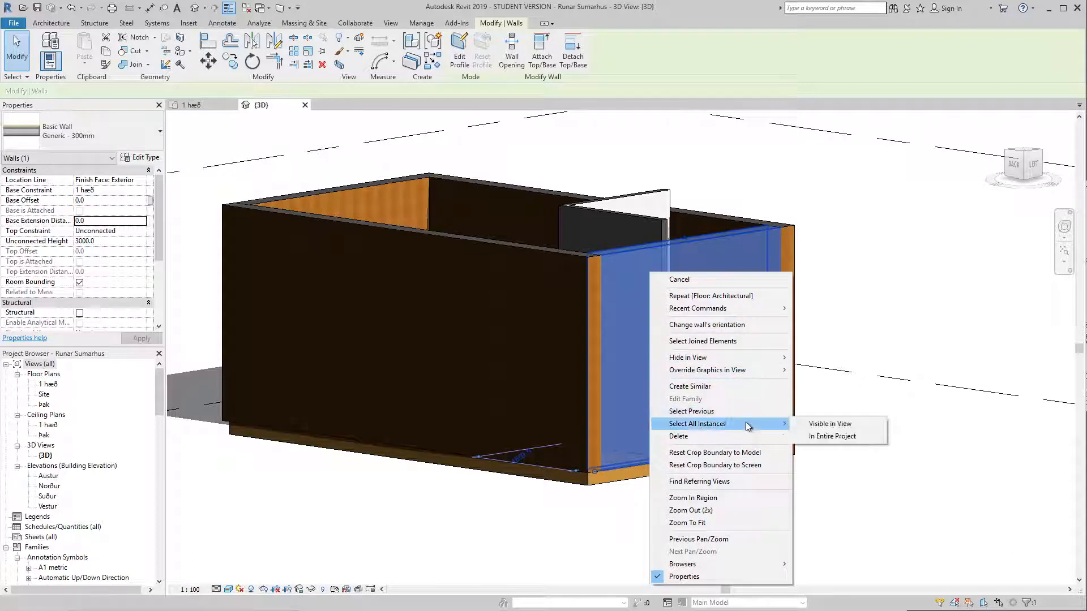
{"action": "left_click", "coordinate": [819, 438]}
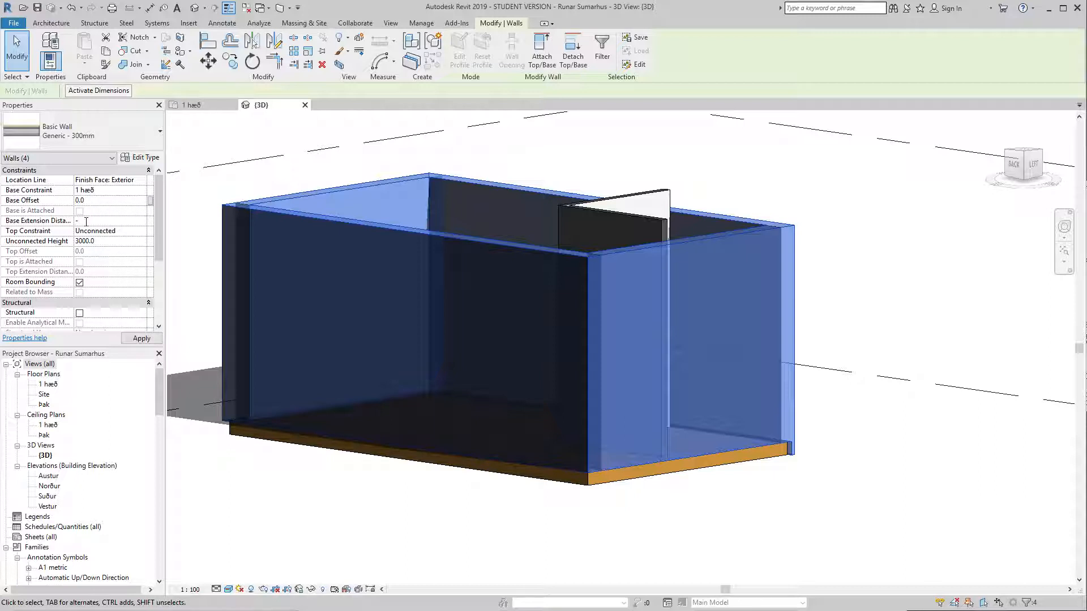
{"action": "key", "text": "Return"}
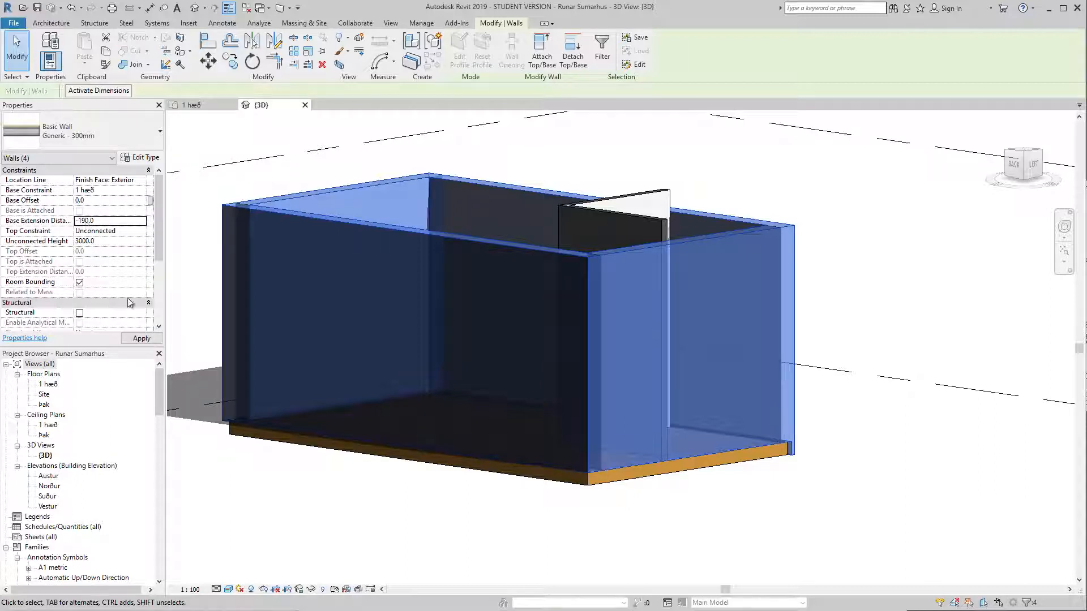
Examine the extended wall layers around the floor edge from below and from above, and clear the wall selection.
{"action": "middle_click_drag", "start_coordinate": [314, 500], "coordinate": [817, 244], "text": "shift"}
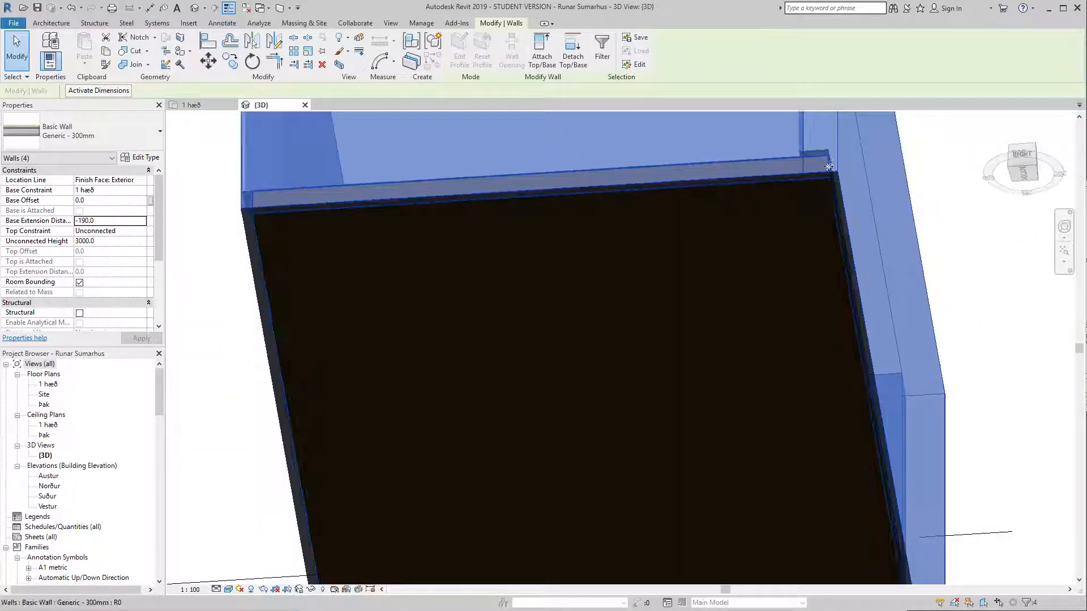
{"action": "scroll", "coordinate": [827, 169], "scroll_direction": "up", "scroll_amount": 3}
{"action": "scroll", "coordinate": [829, 164], "scroll_direction": "down", "scroll_amount": 8}
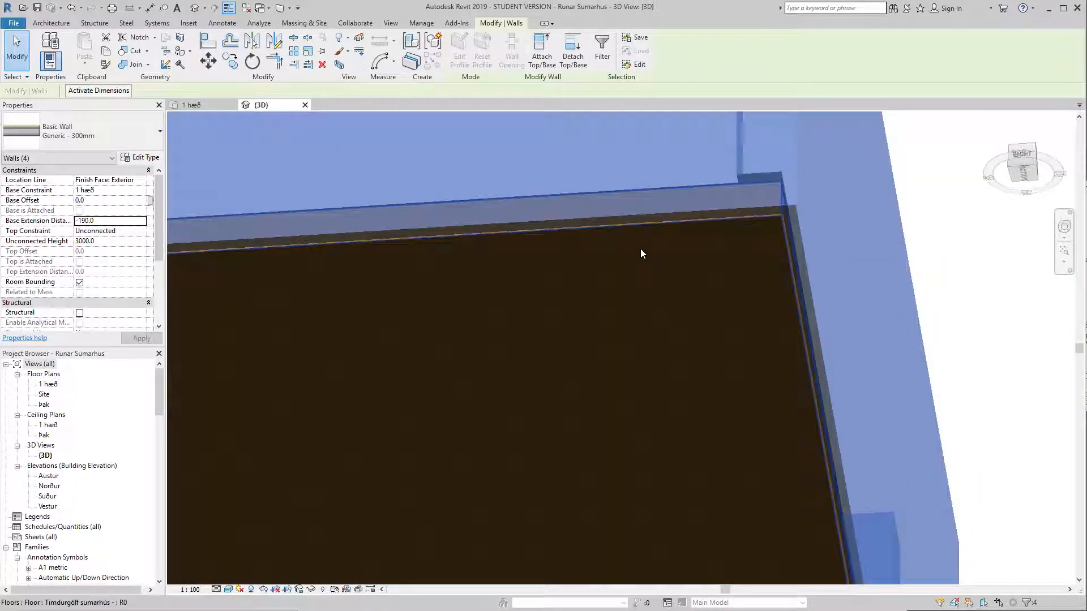
{"action": "middle_click_drag", "start_coordinate": [287, 209], "coordinate": [577, 517], "text": "shift"}
{"action": "key", "text": "Escape"}
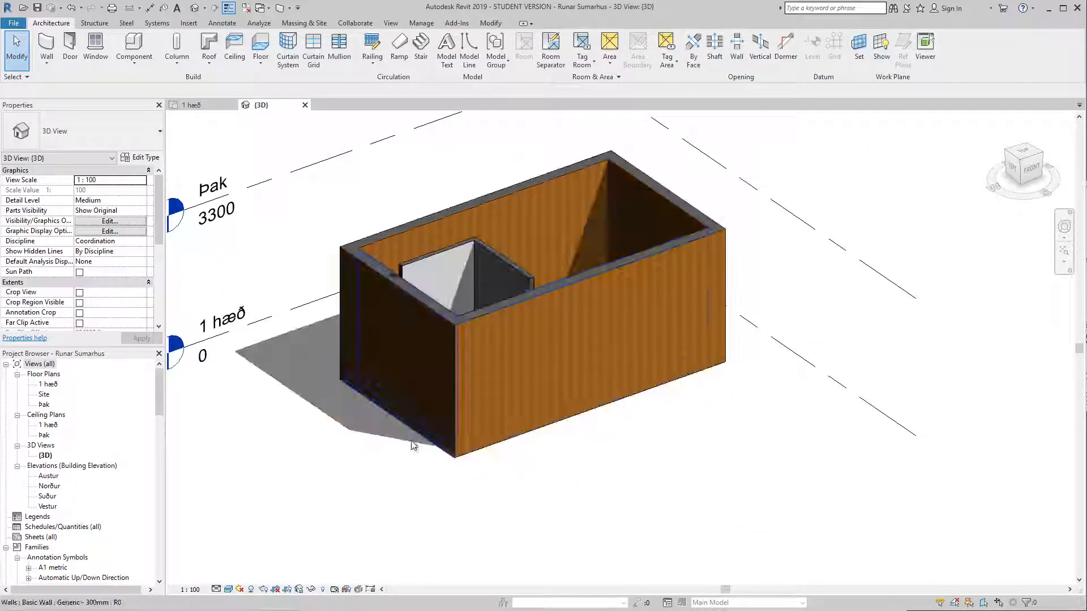